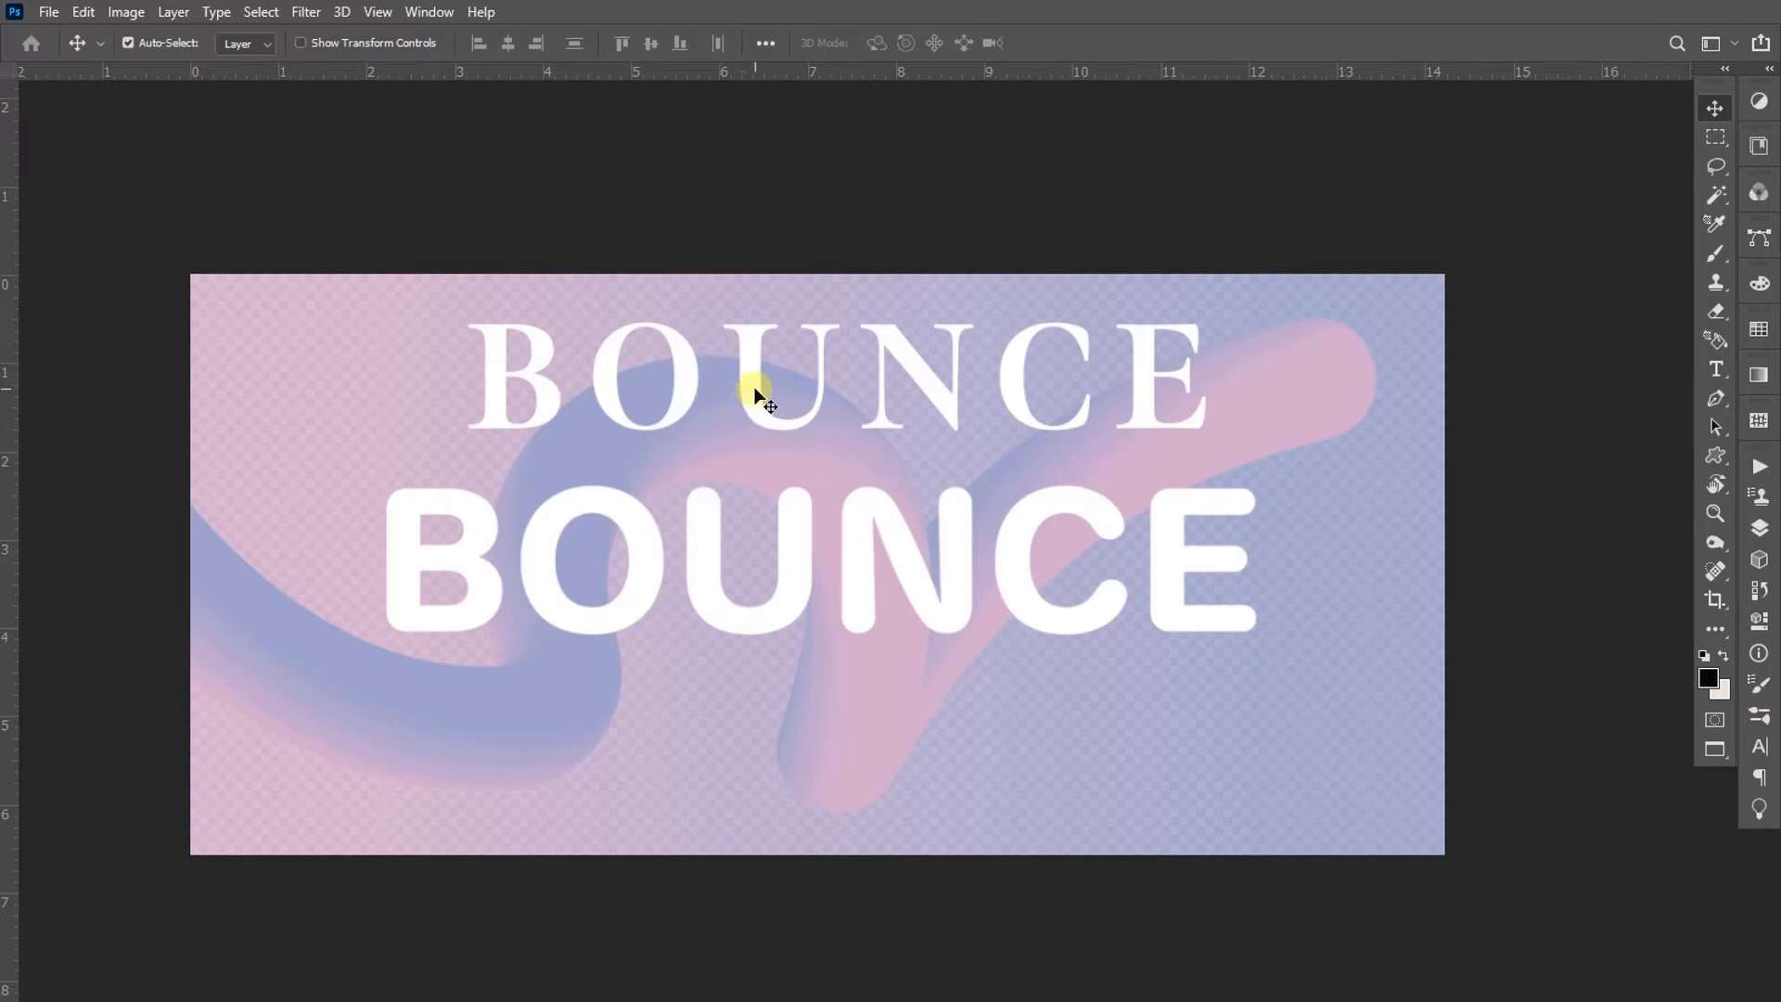
Delete the serif BOUNCE text layer above the rounded lettering
key(t)
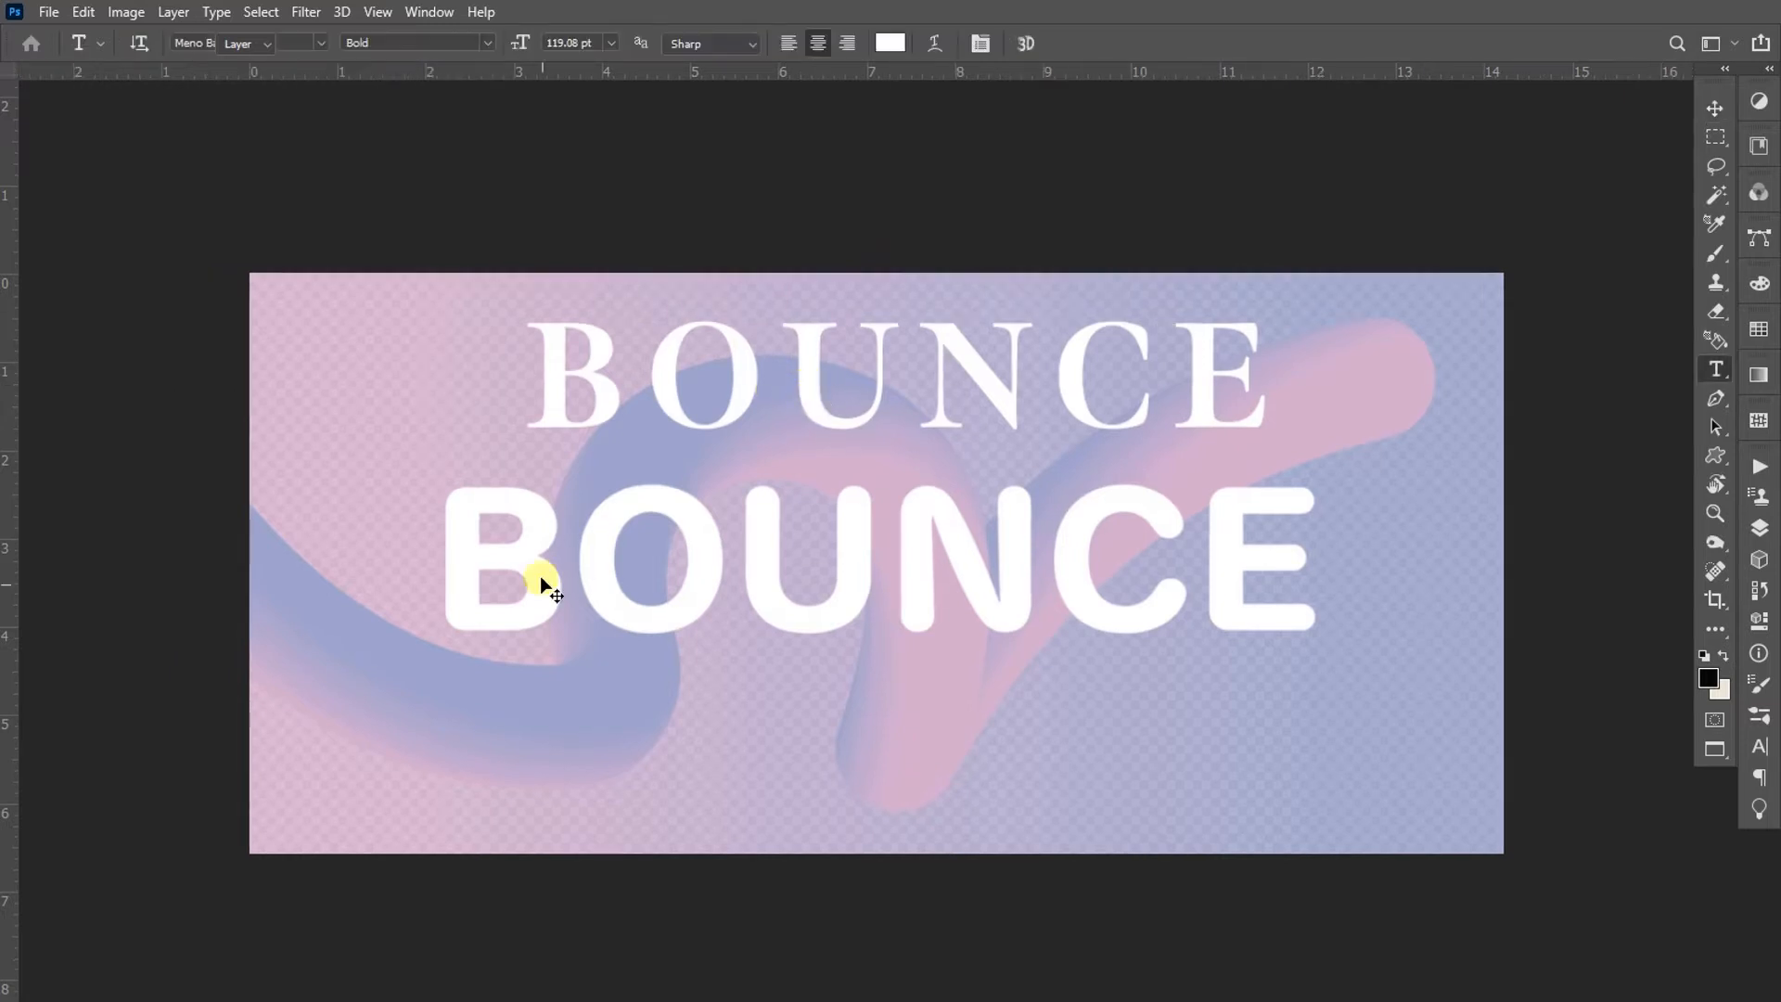
key(v)
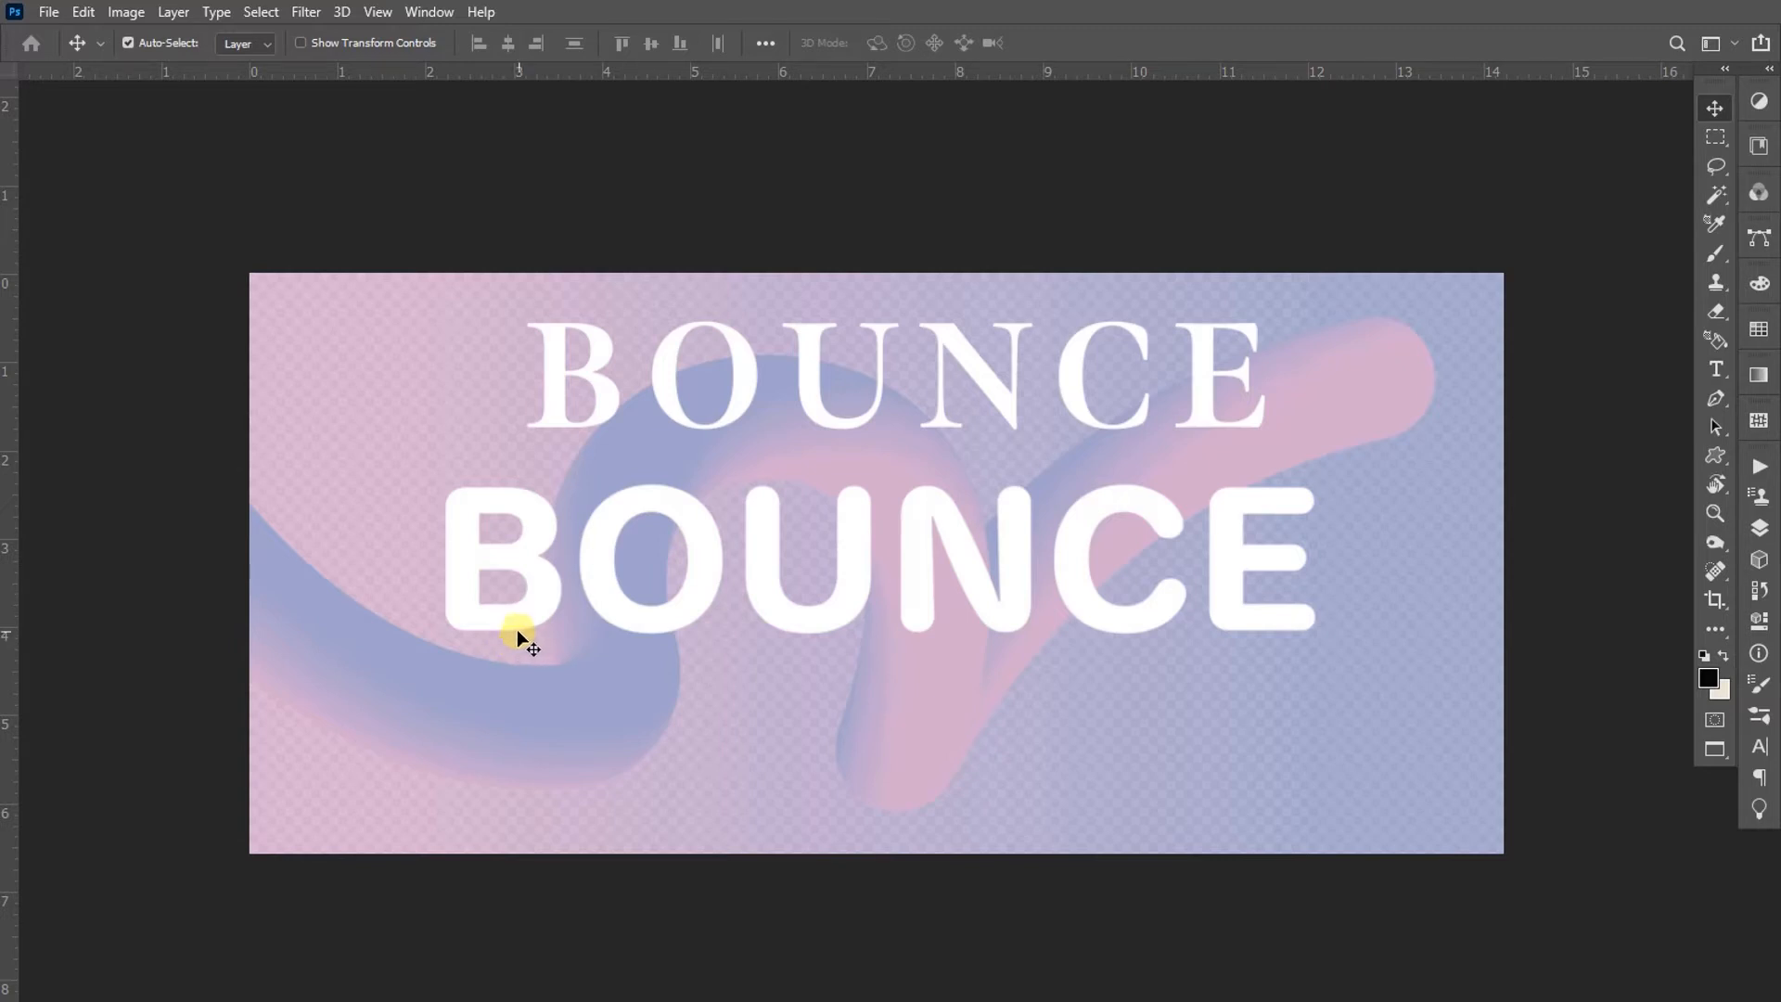
right_click(724, 393)
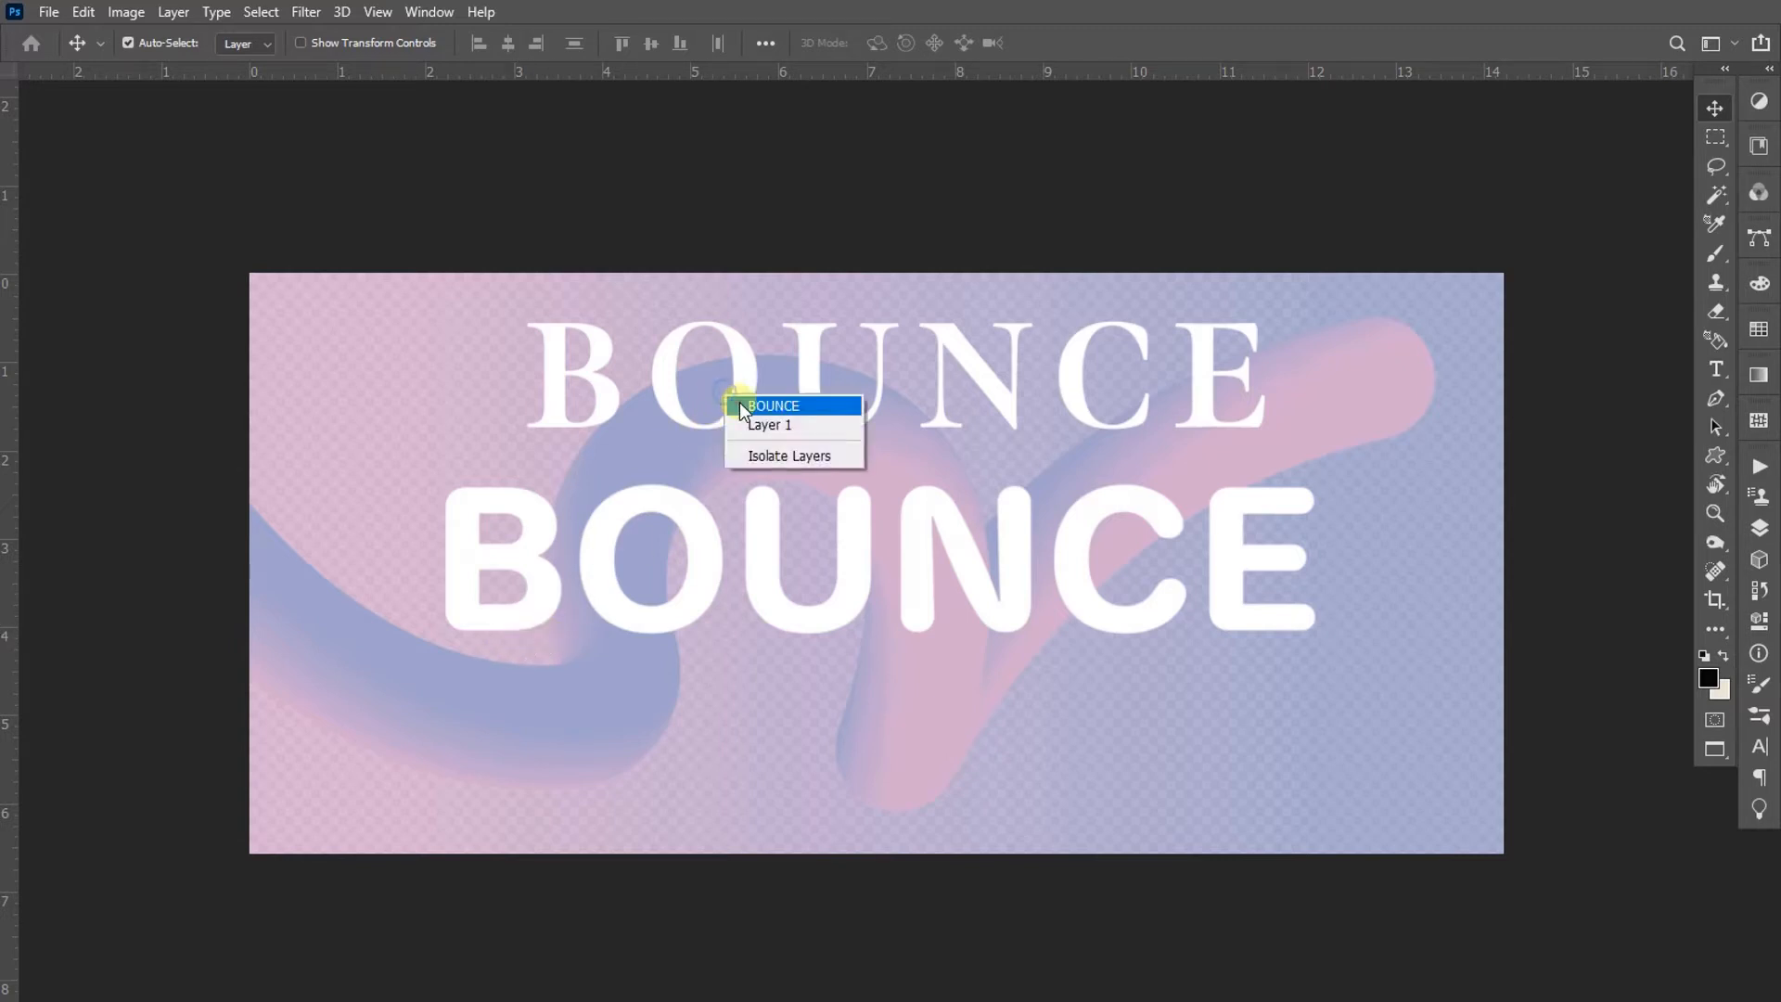
click(740, 403)
key(Delete)
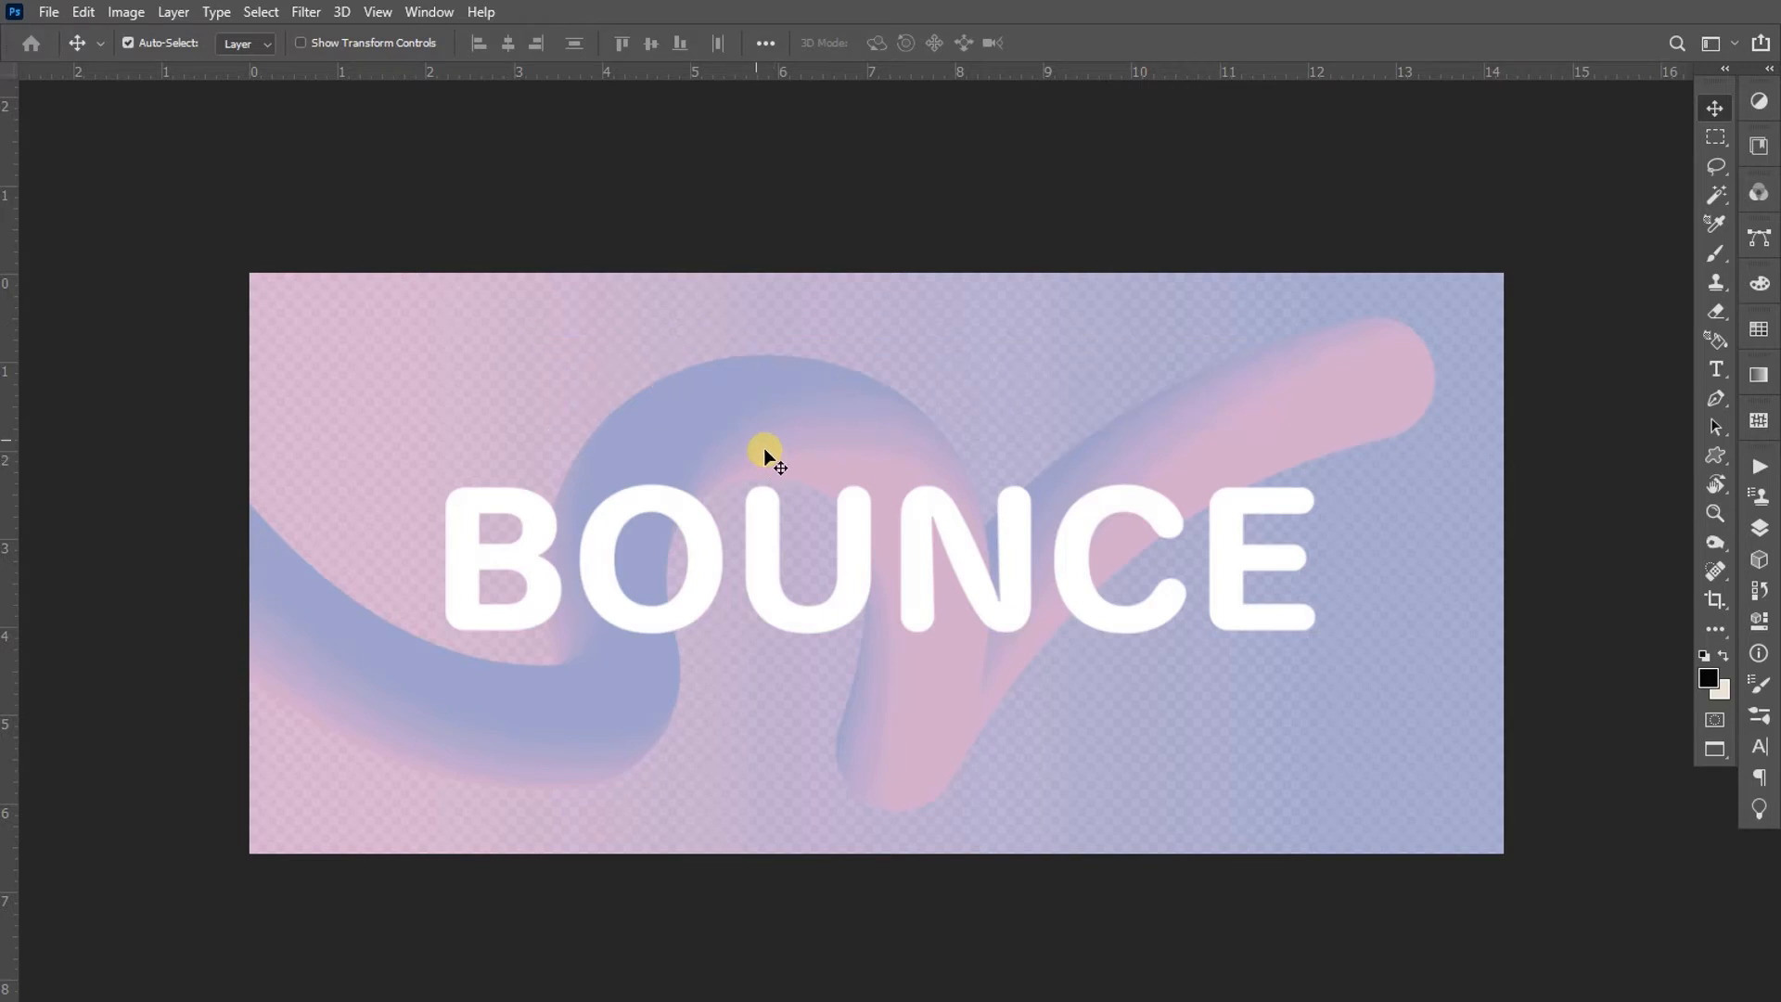
Run Match Font and fit its selection frame closely around the rounded BOUNCE lettering in the image
click(213, 12)
click(212, 12)
click(213, 13)
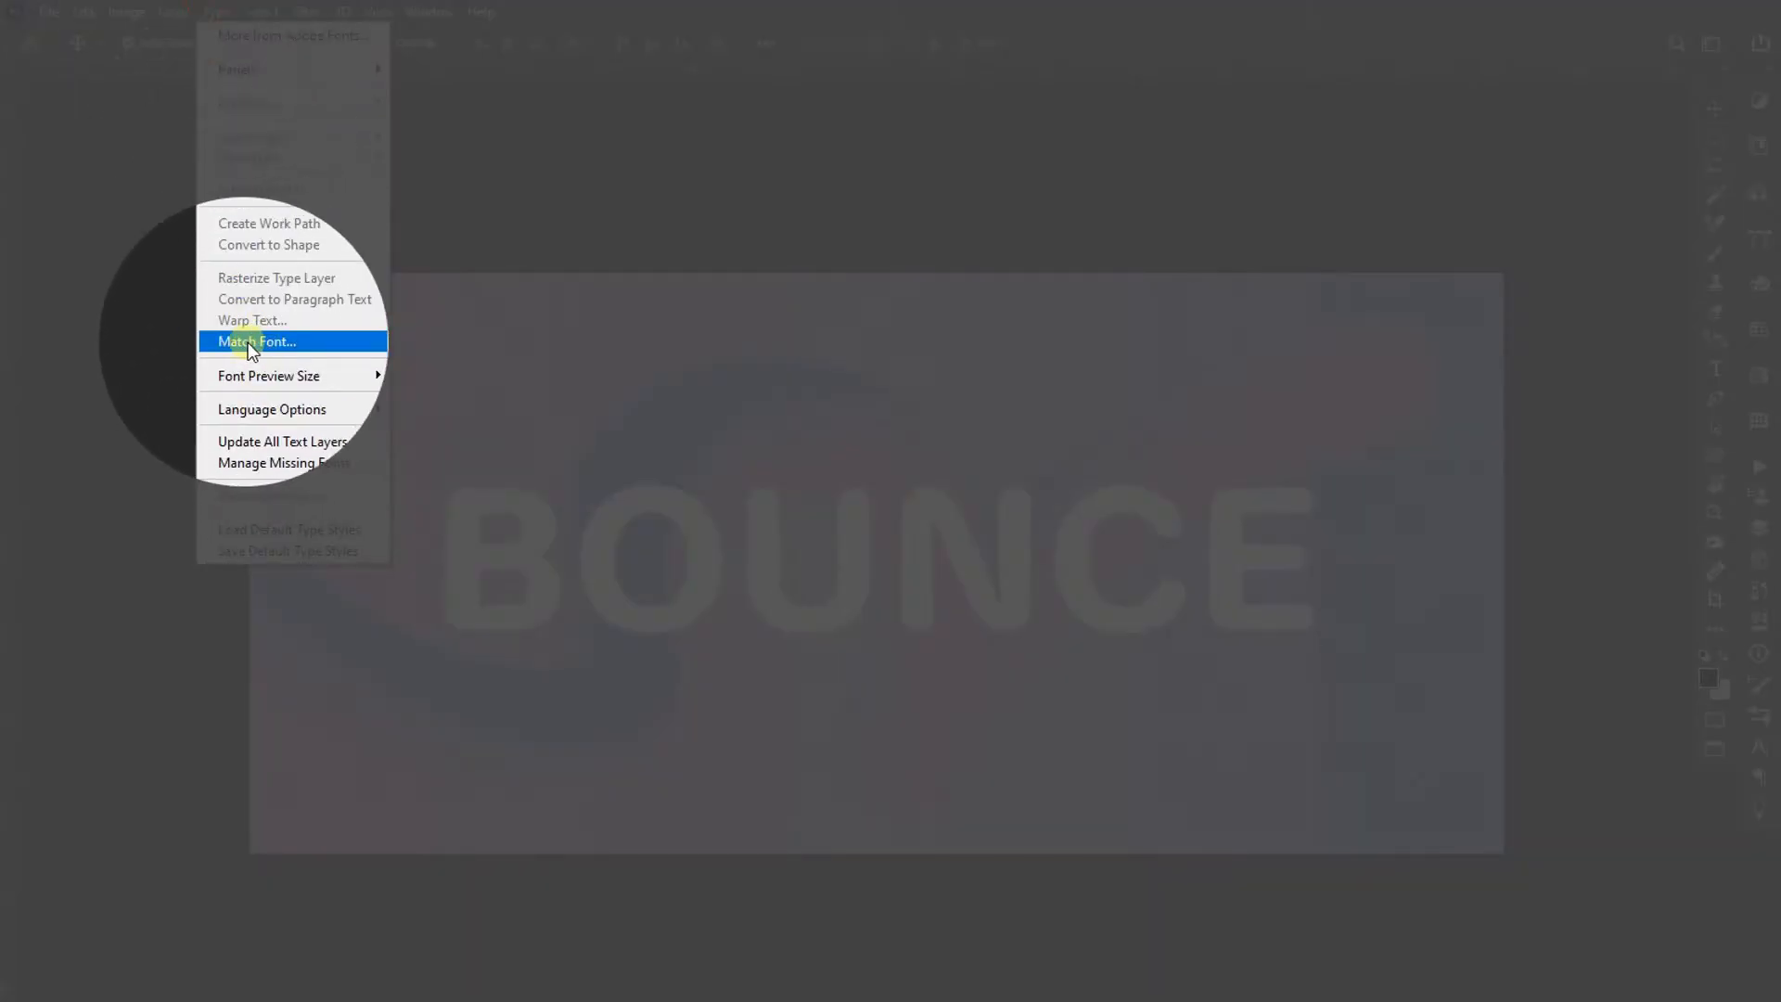
click(252, 345)
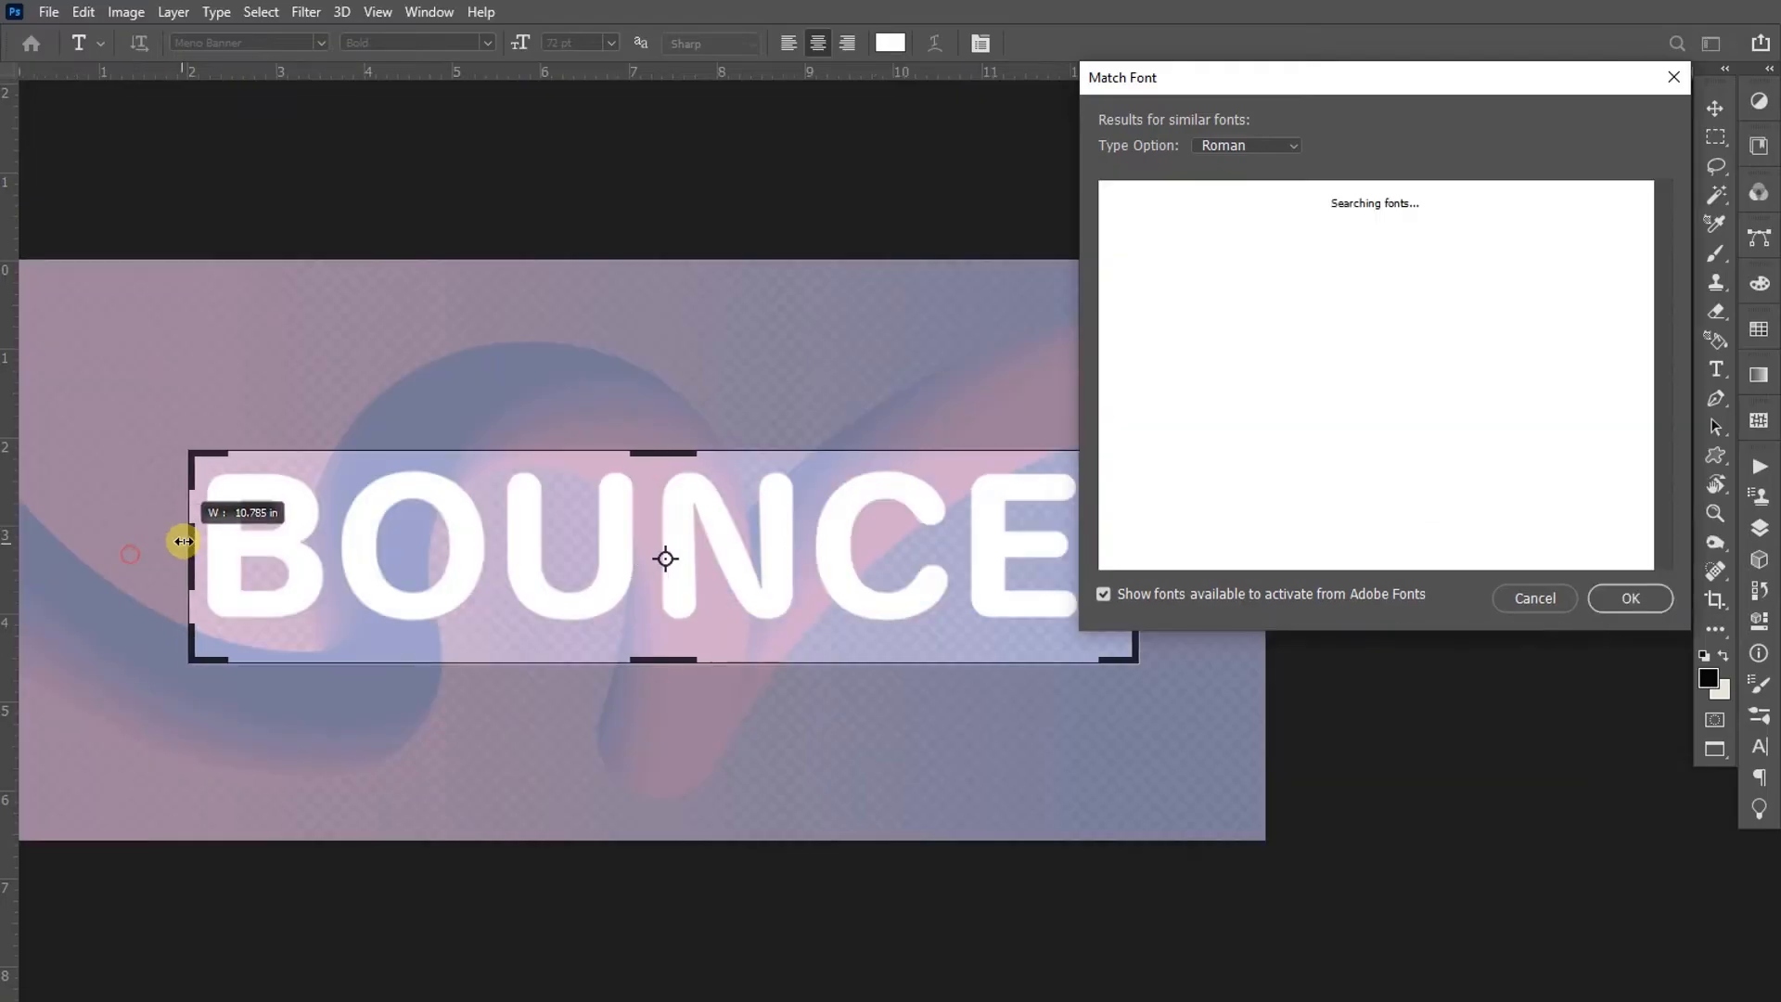
drag(183, 541, 185, 541)
drag(666, 660, 668, 643)
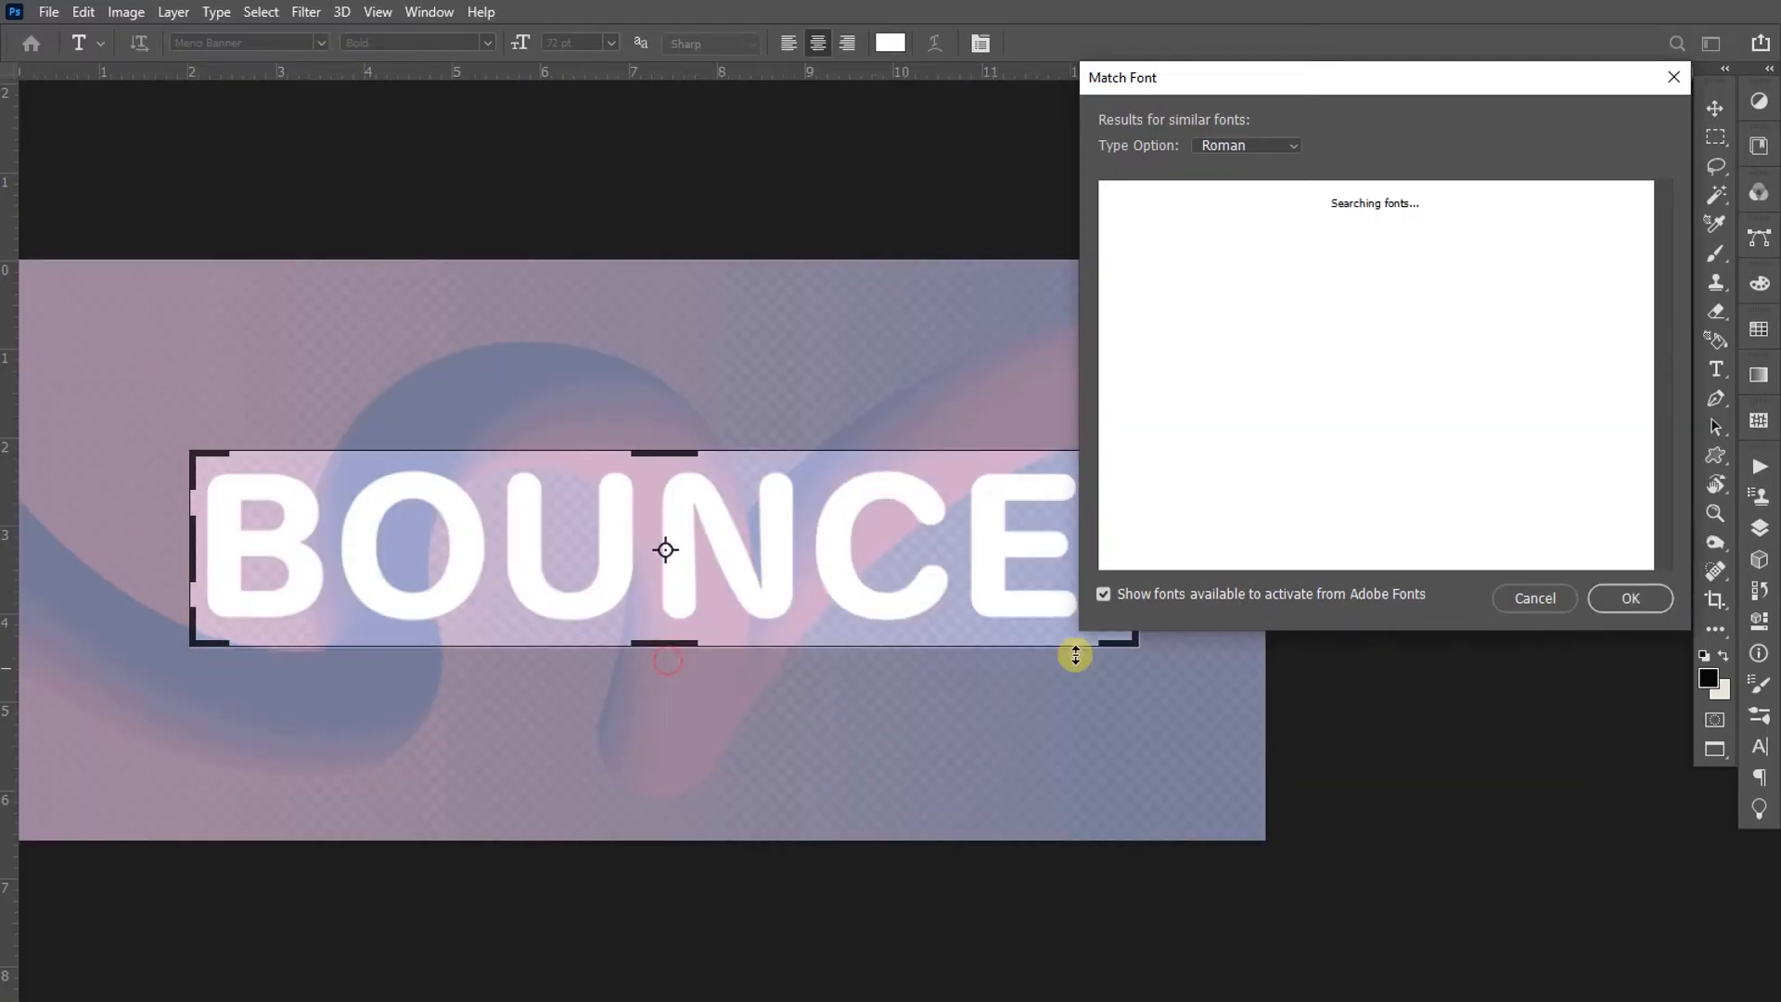
drag(1282, 98, 1537, 71)
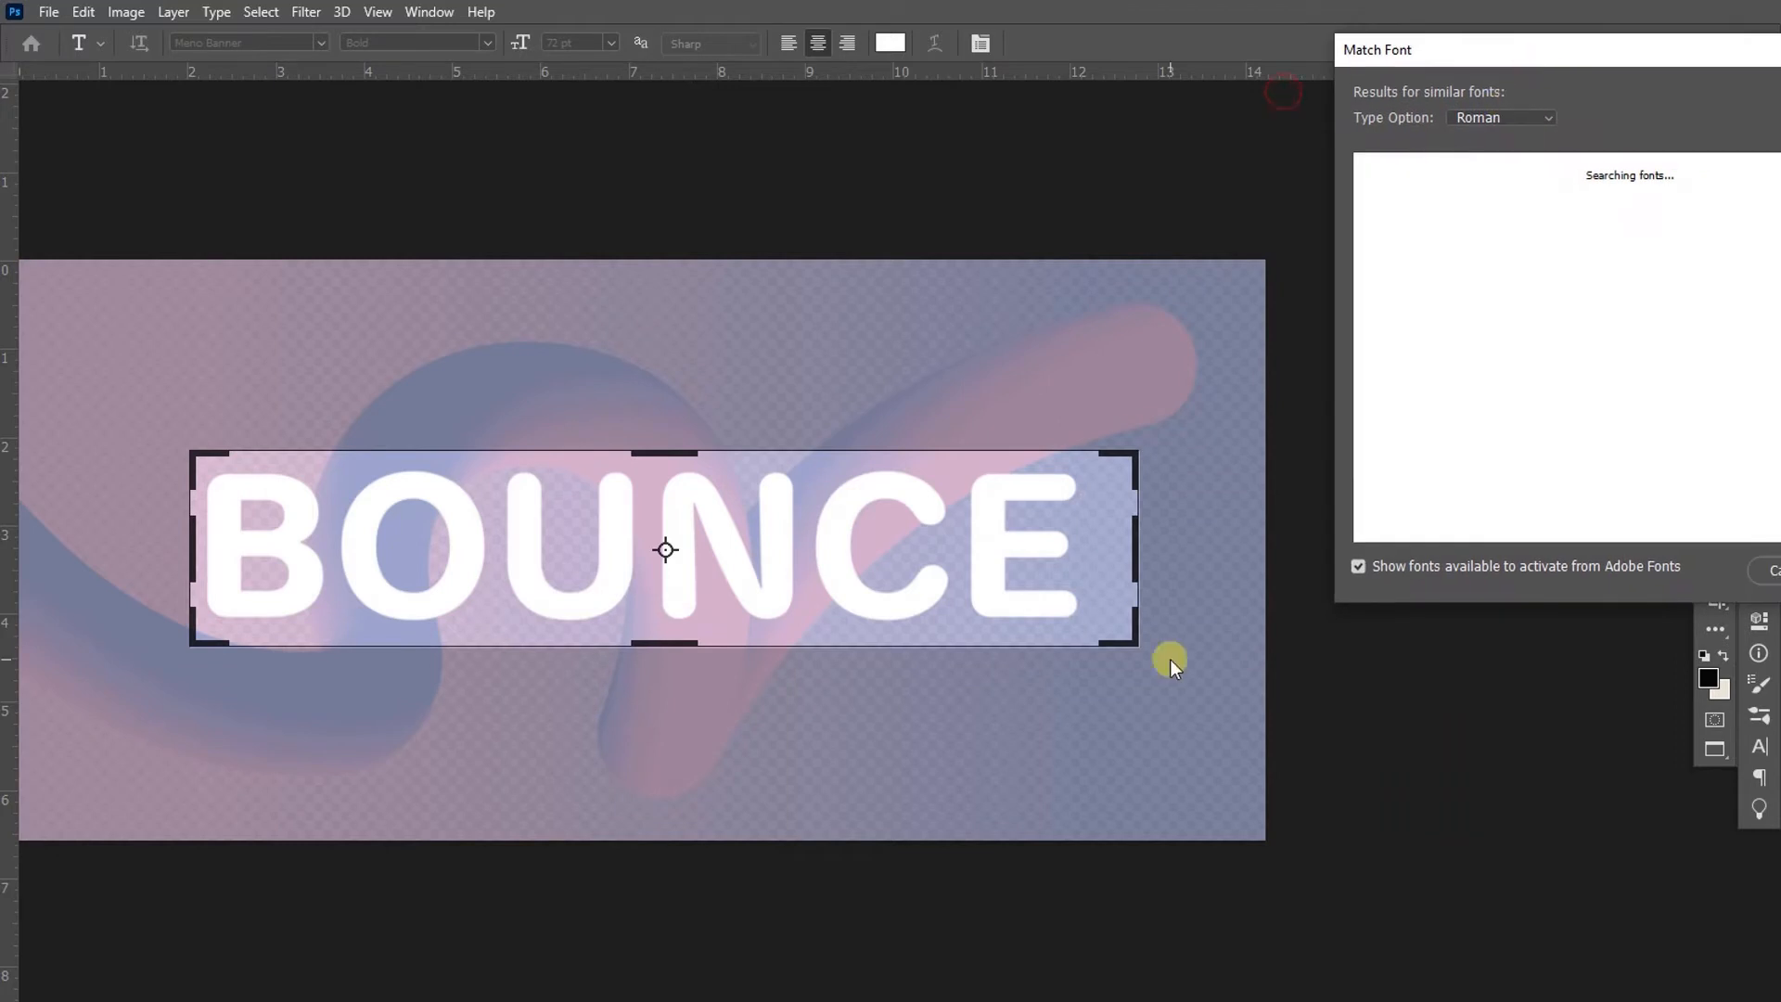
drag(1139, 543, 1100, 546)
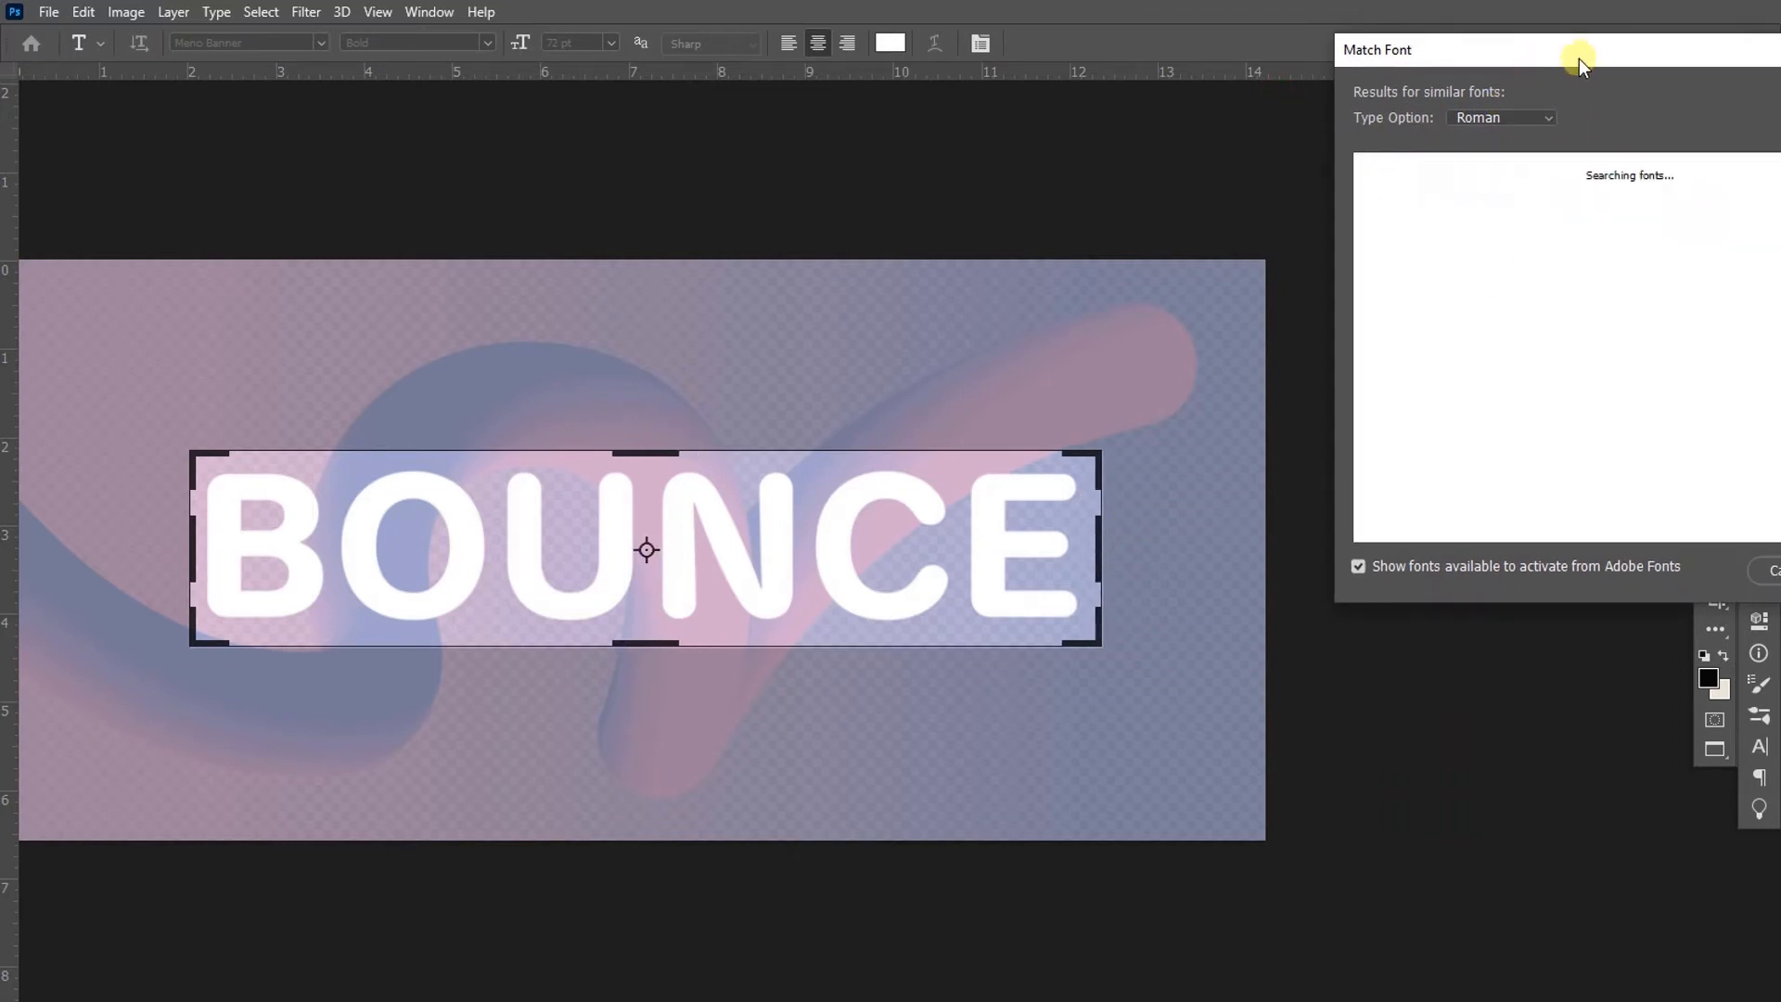
drag(1578, 59, 1304, 92)
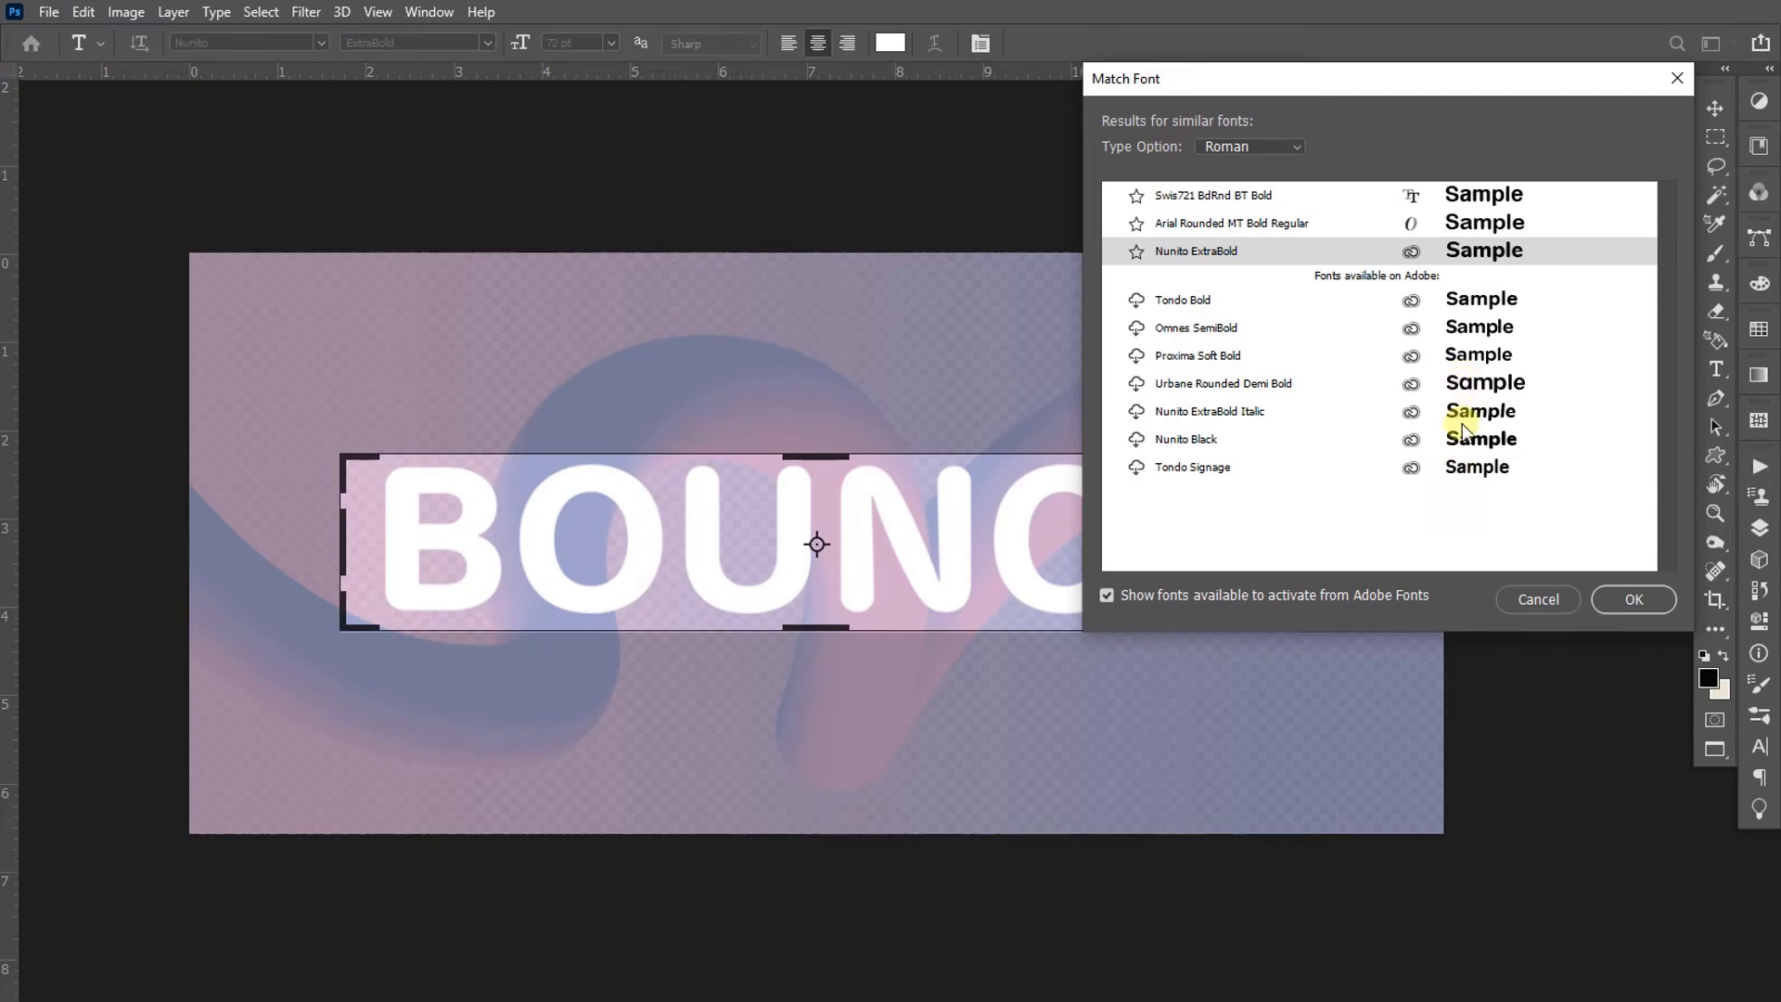
Activate Urbane Rounded Demi Bold from the matching Adobe fonts and apply it as the type font
click(1137, 384)
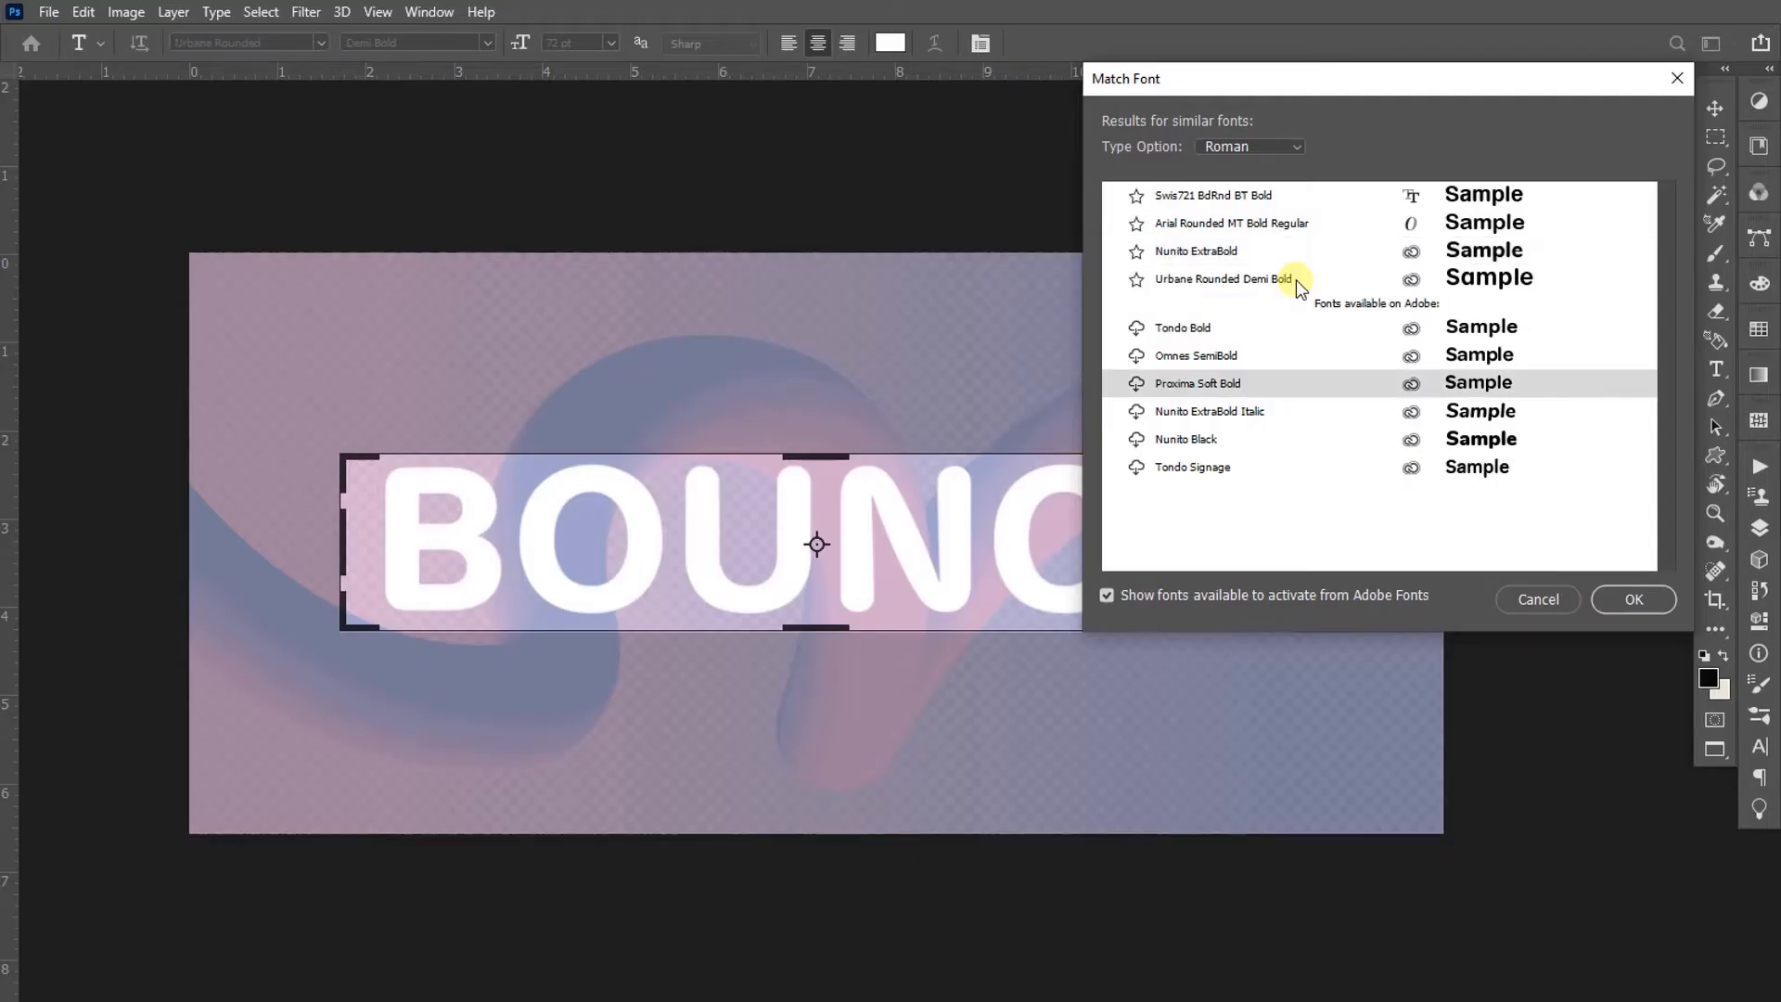
click(1292, 282)
click(1633, 599)
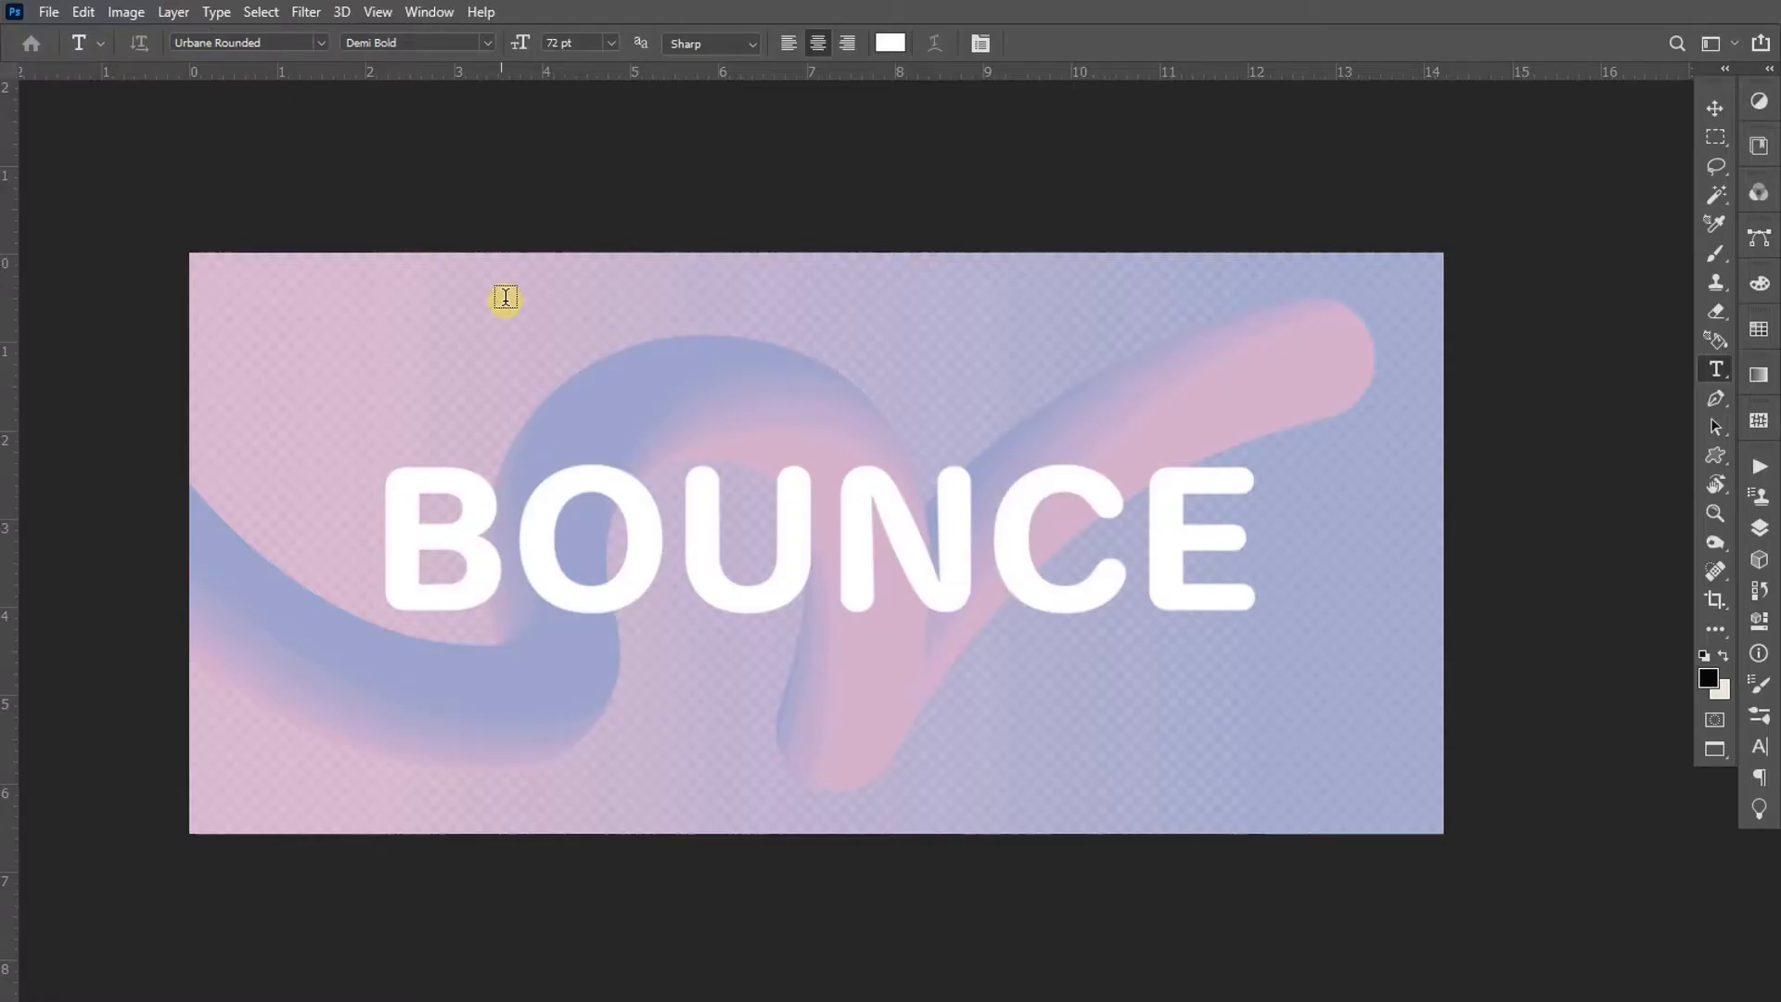
Add a new point text reading BOUNCE in Urbane Rounded Demi Bold, 72 pt, above the image's lettering
click(469, 351)
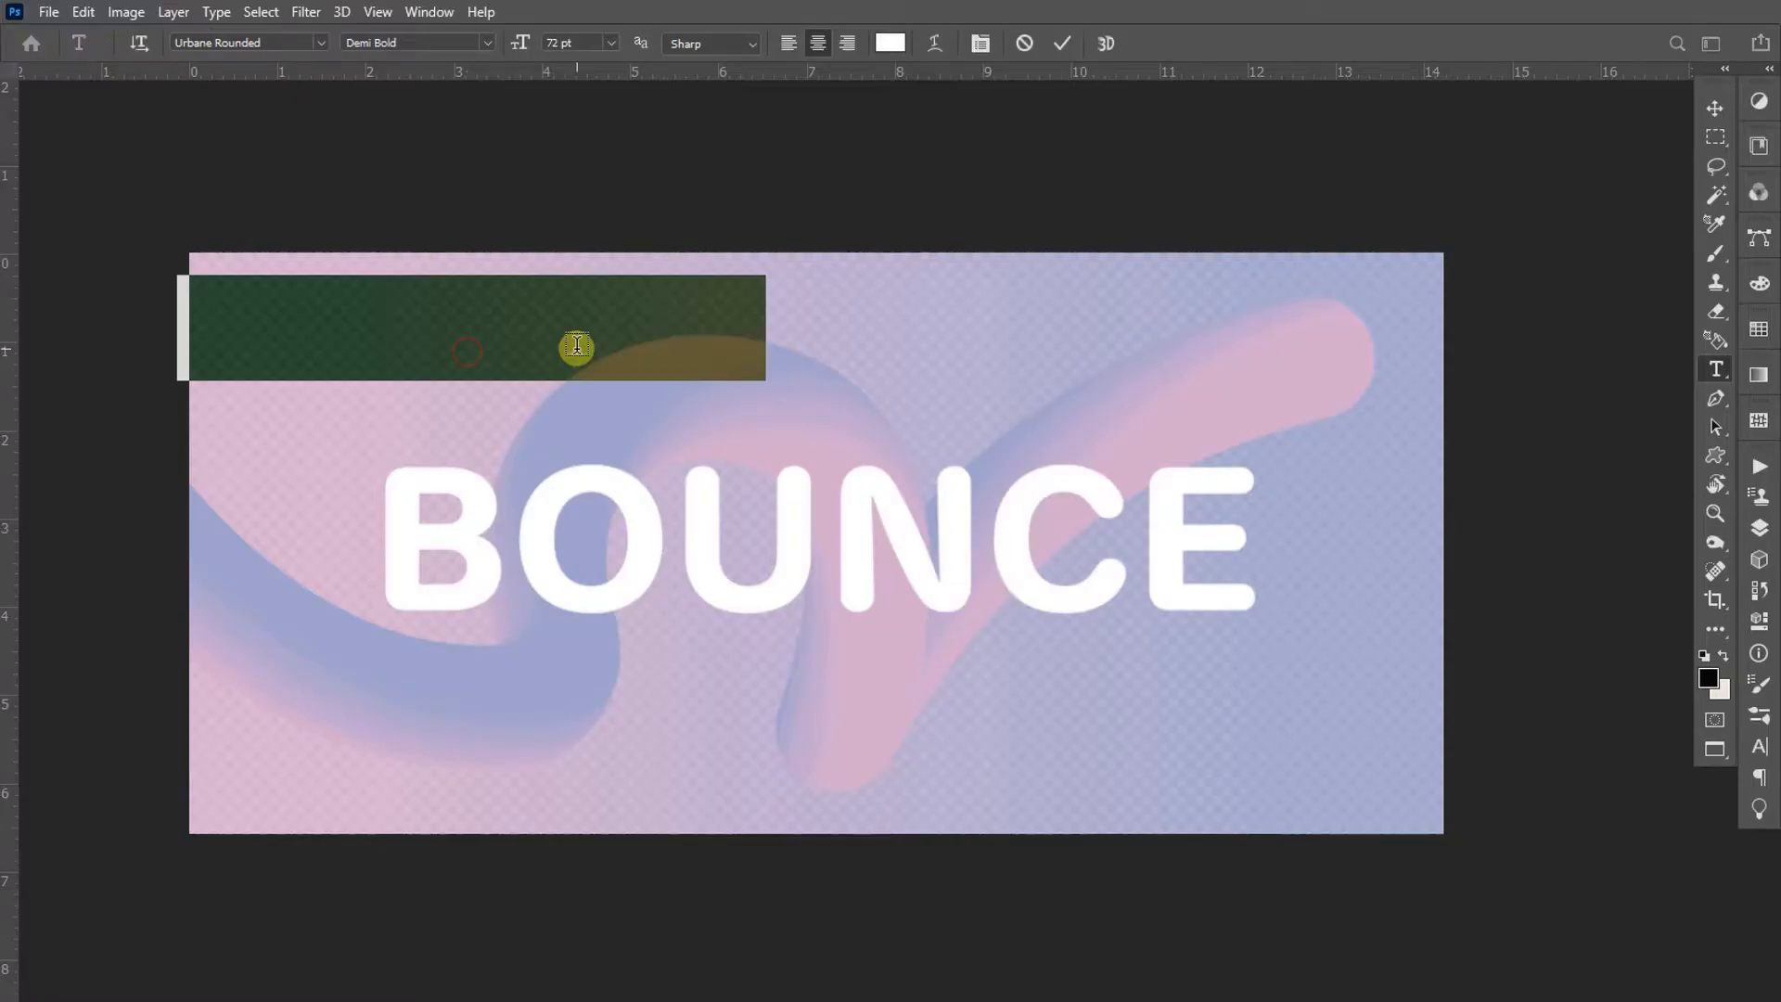
key(BackSpace)
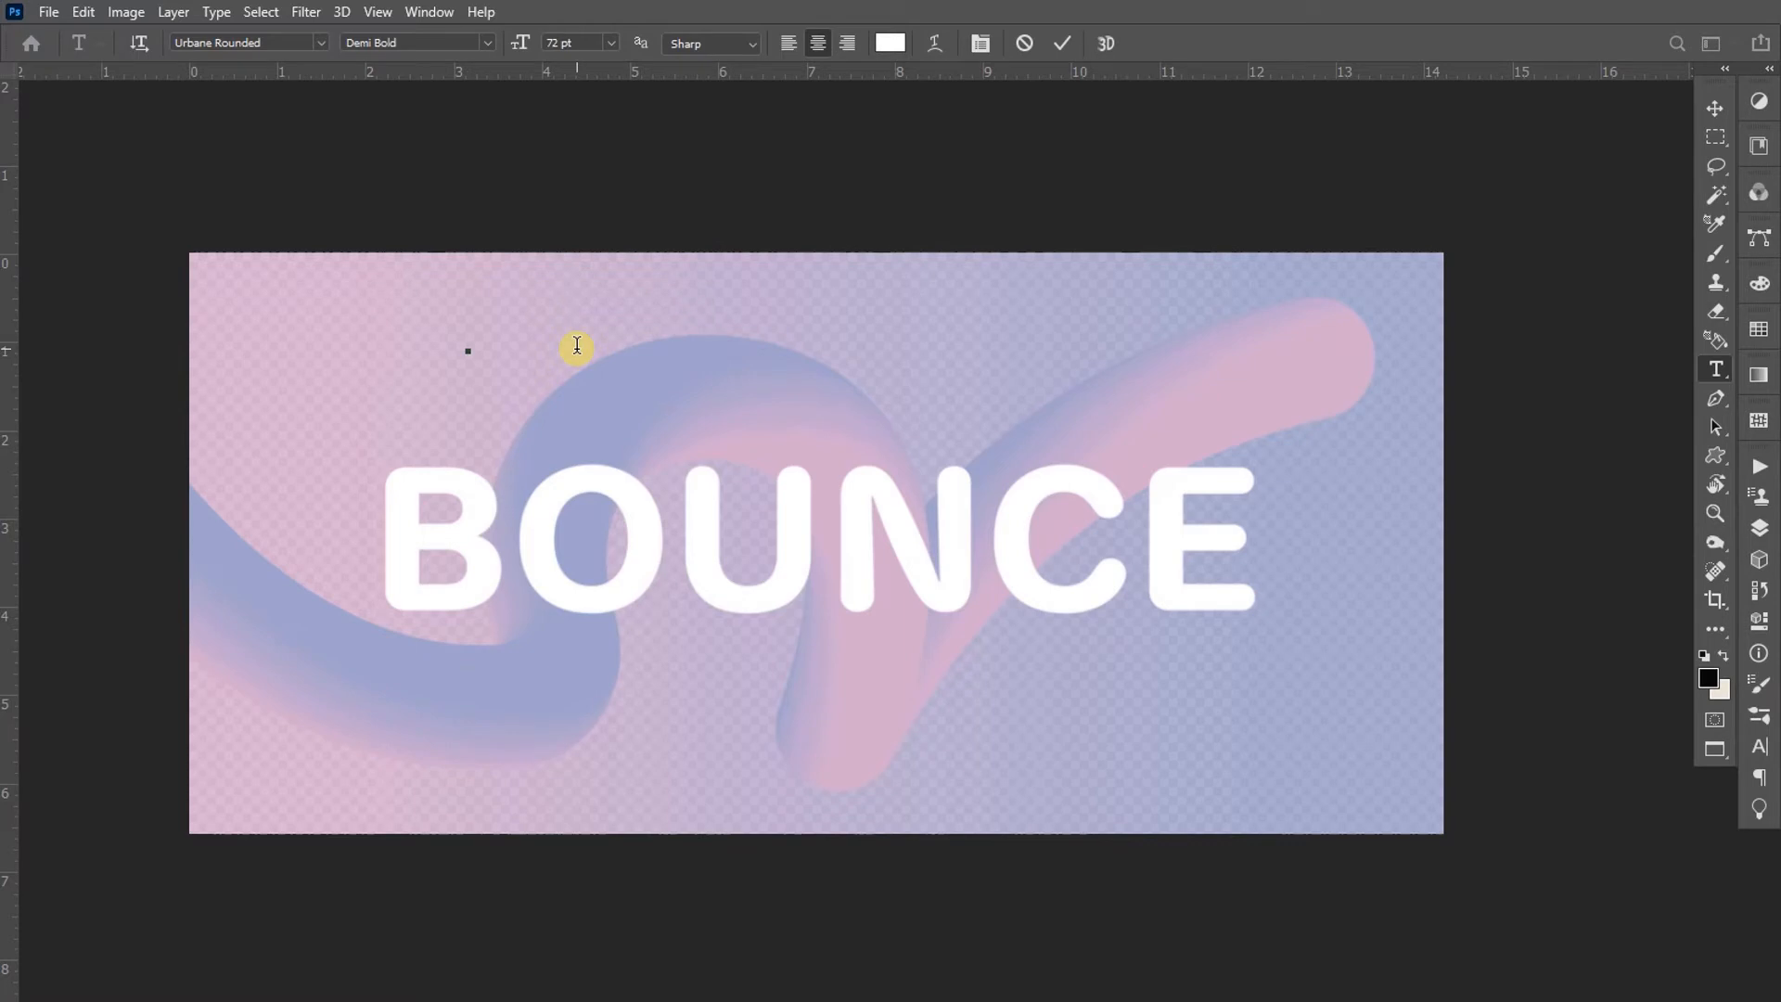
text(BOUNCE)
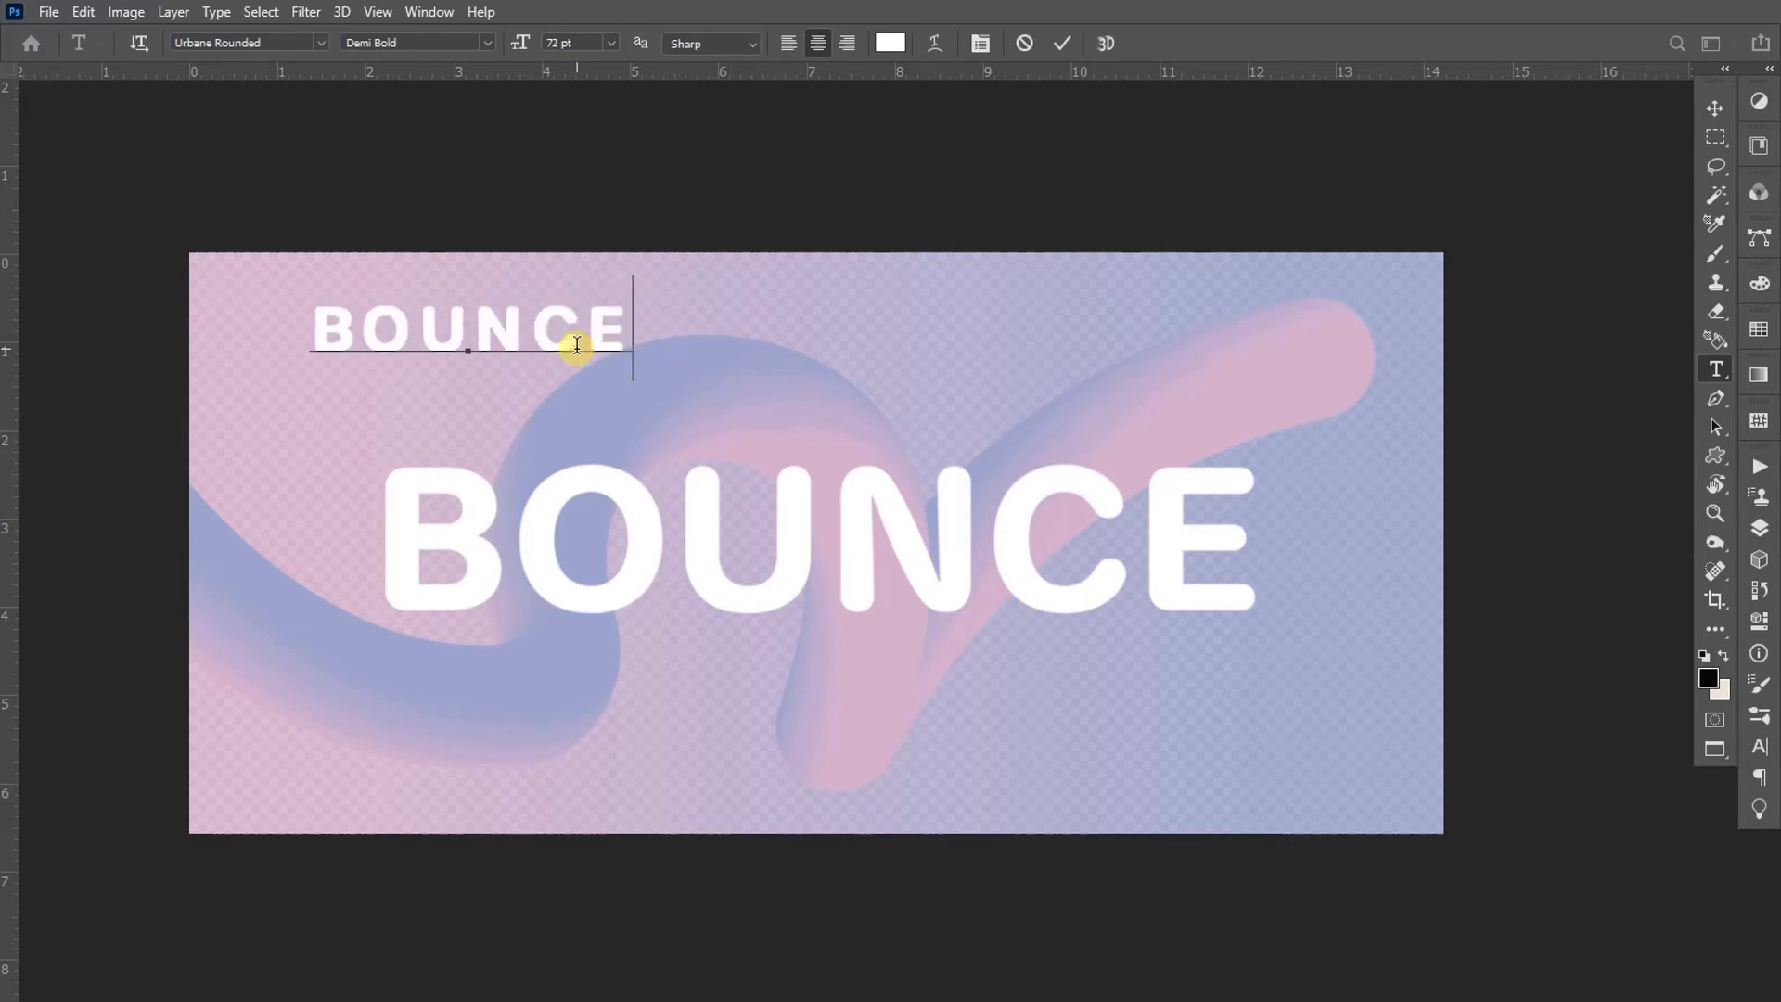
key(ctrl+Return)
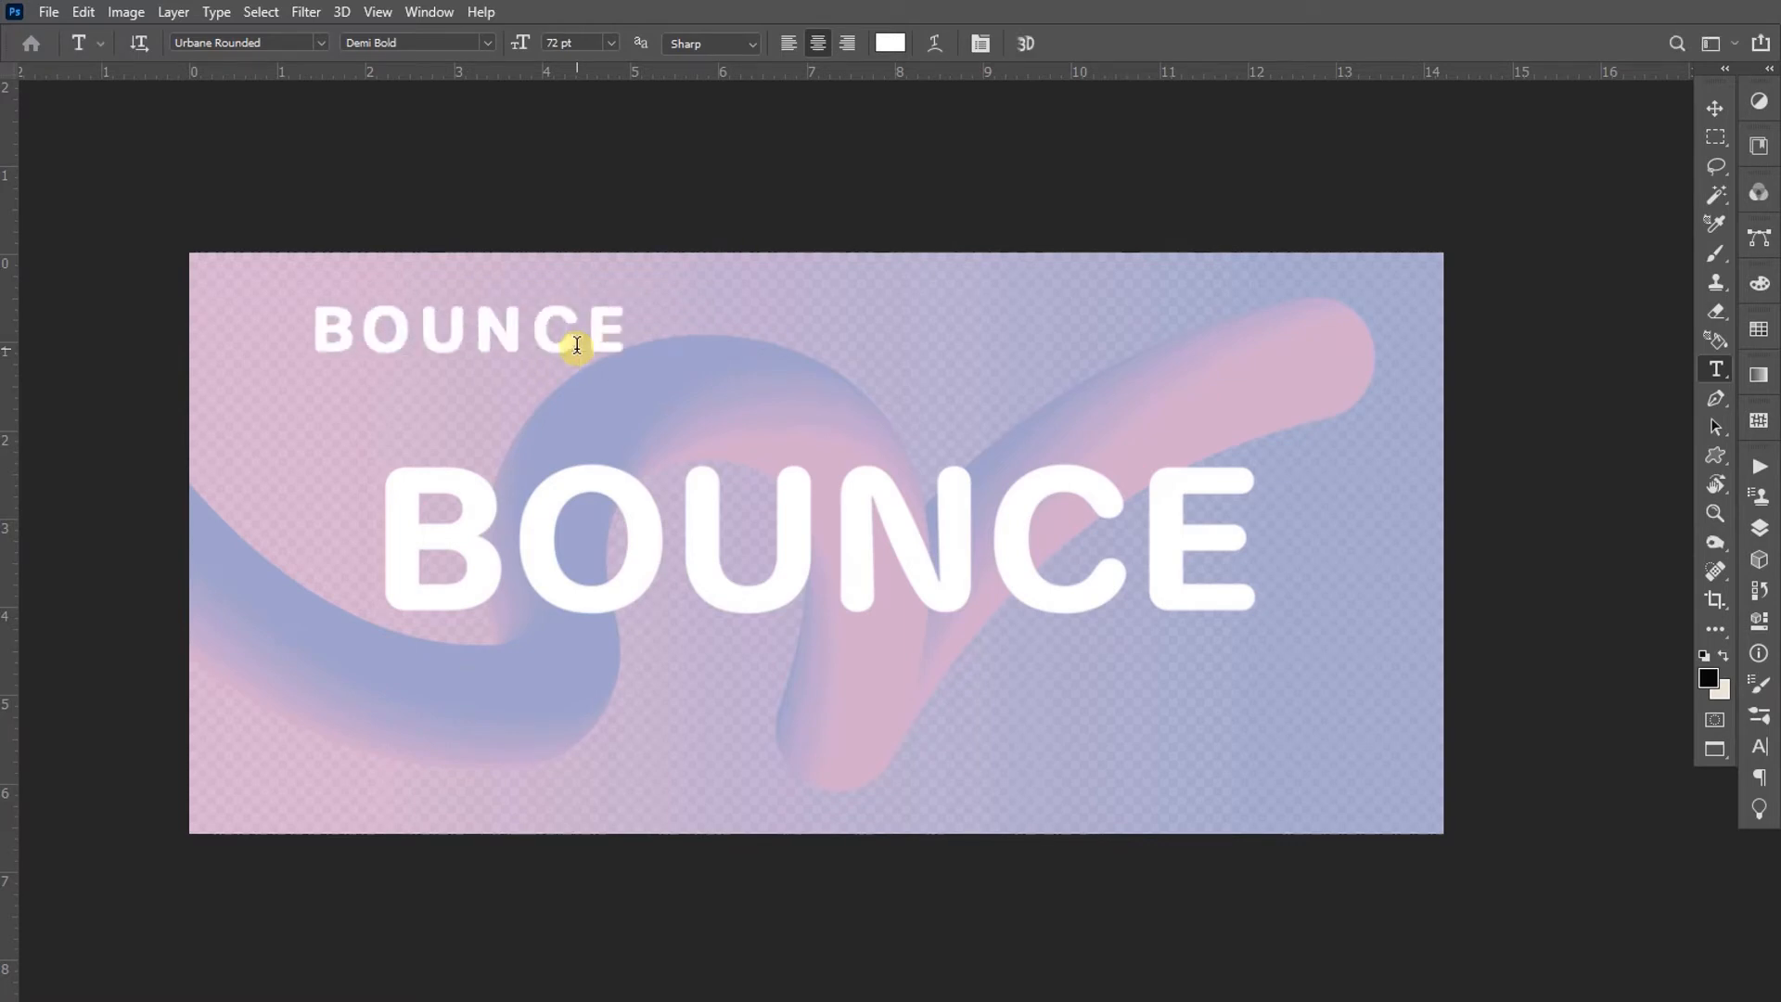
Enlarge the new BOUNCE text and place it centered directly above the image's lettering for comparison
key(ctrl+t)
drag(656, 369, 841, 420)
key(Return)
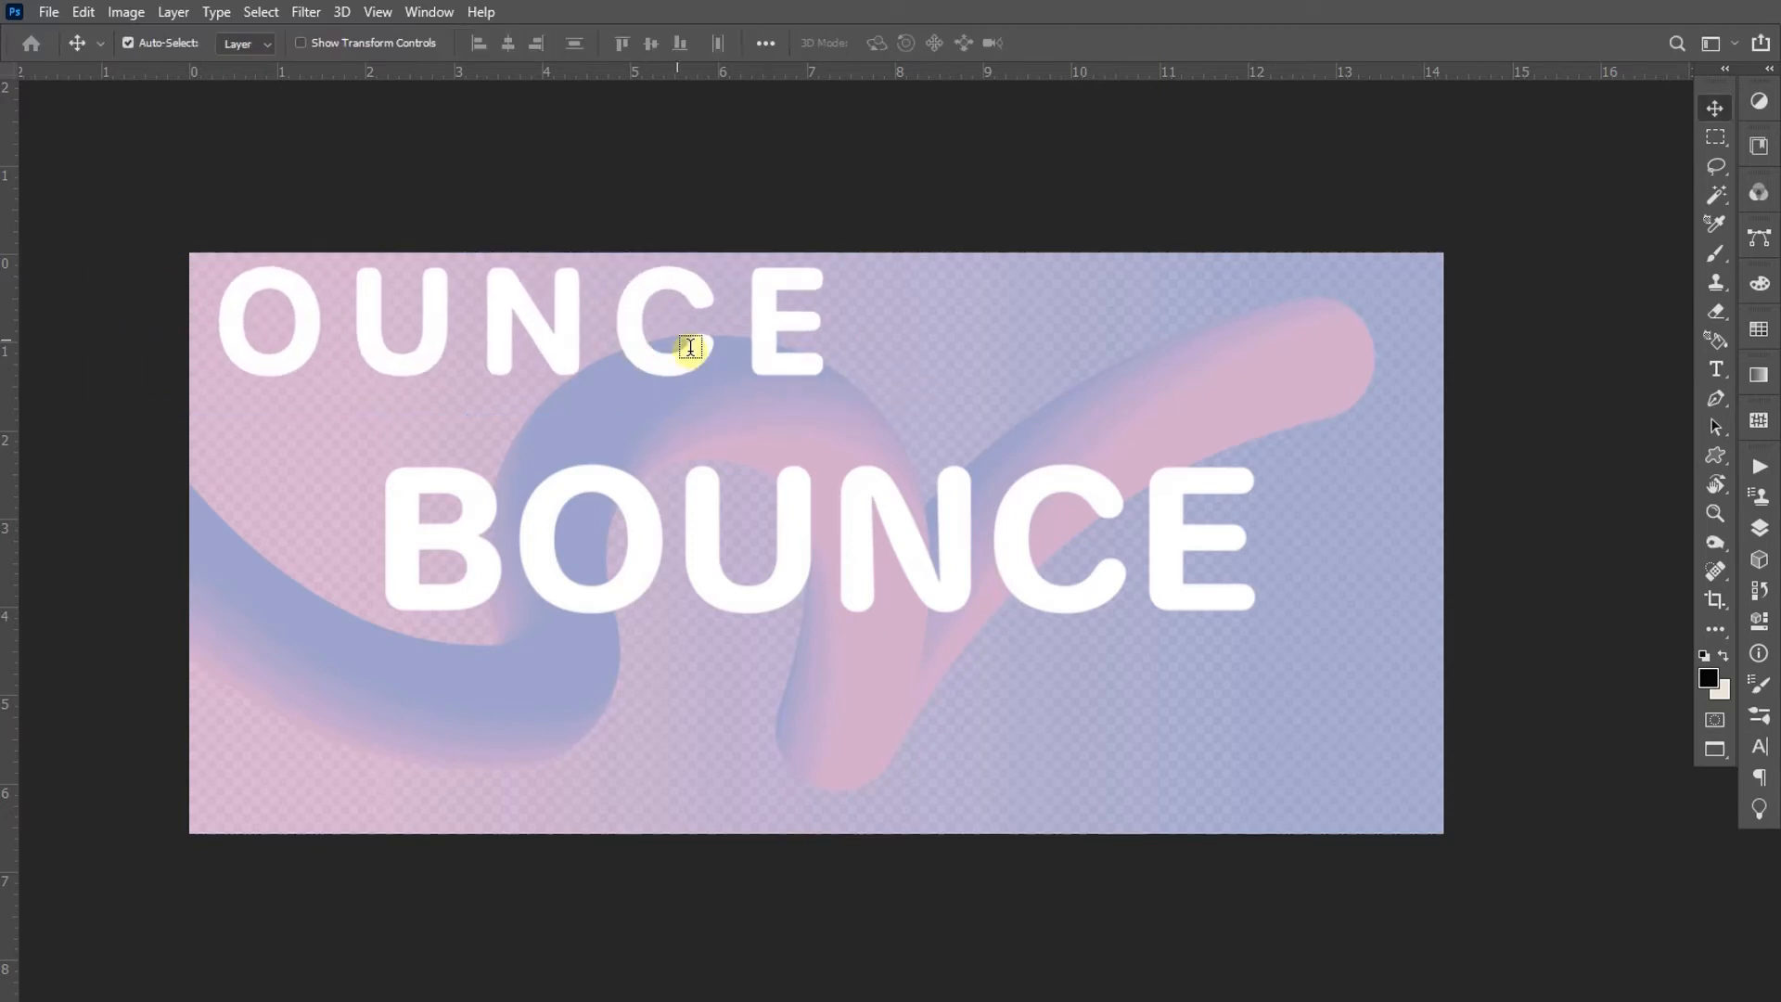
drag(636, 350, 986, 383)
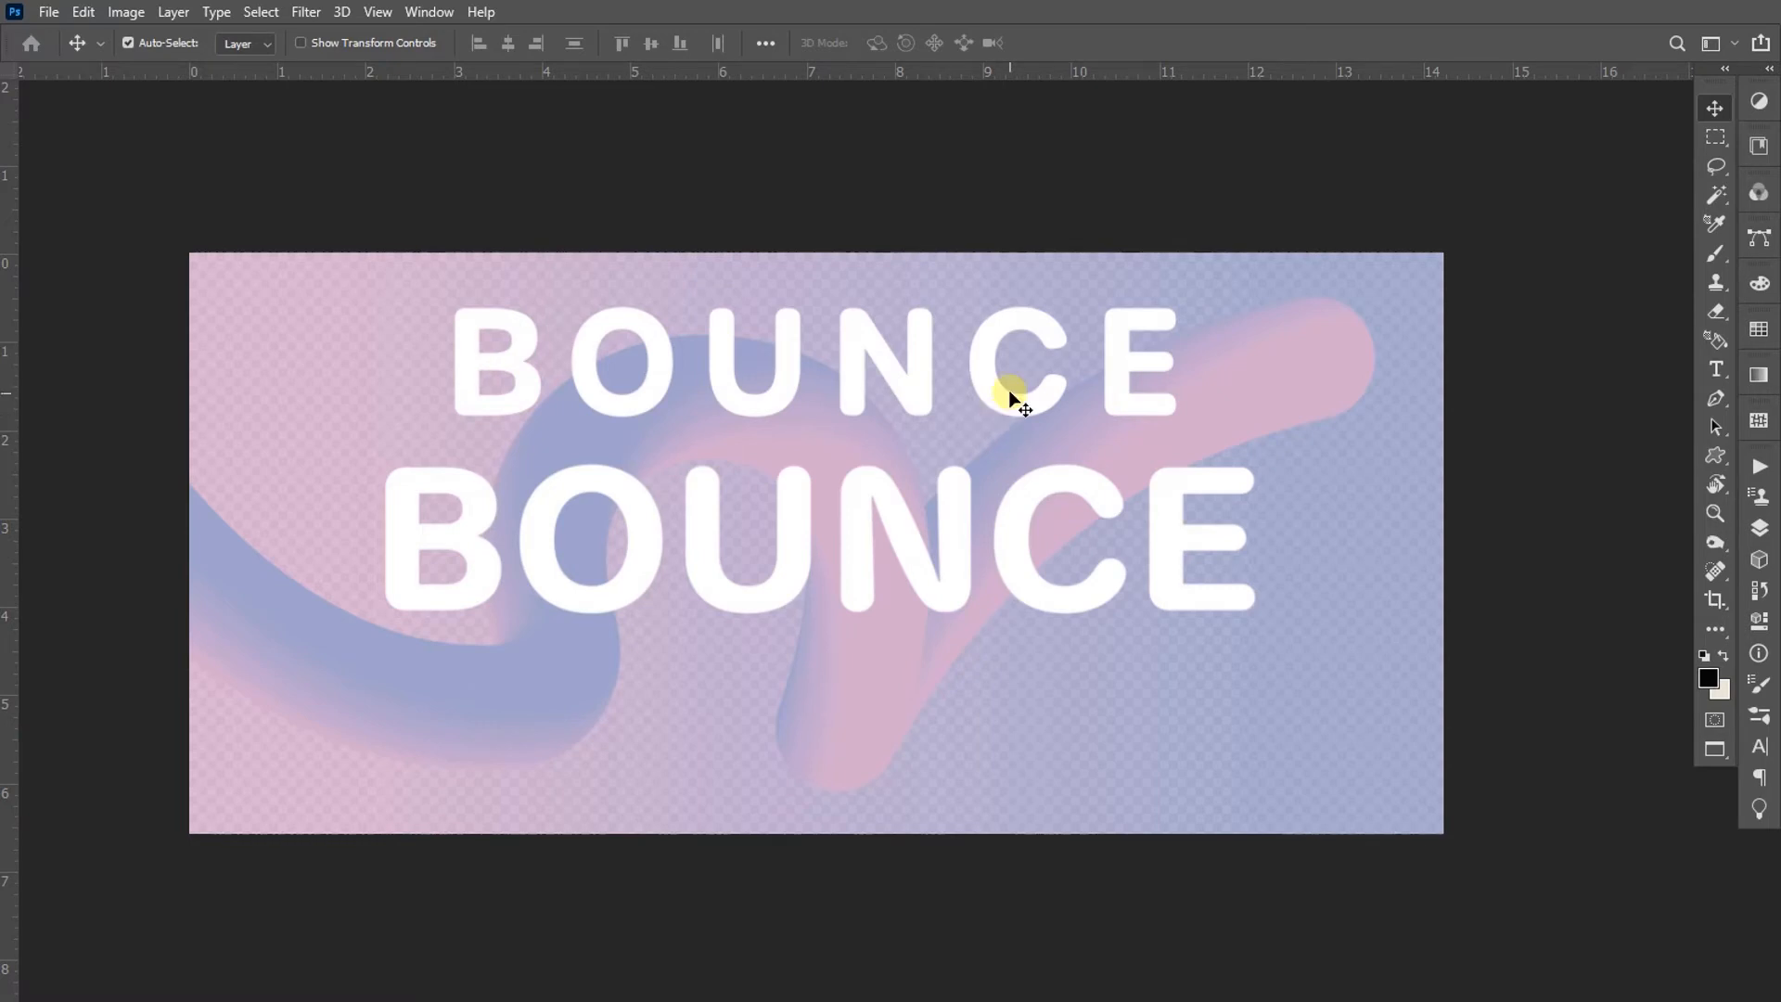
right_click(1009, 397)
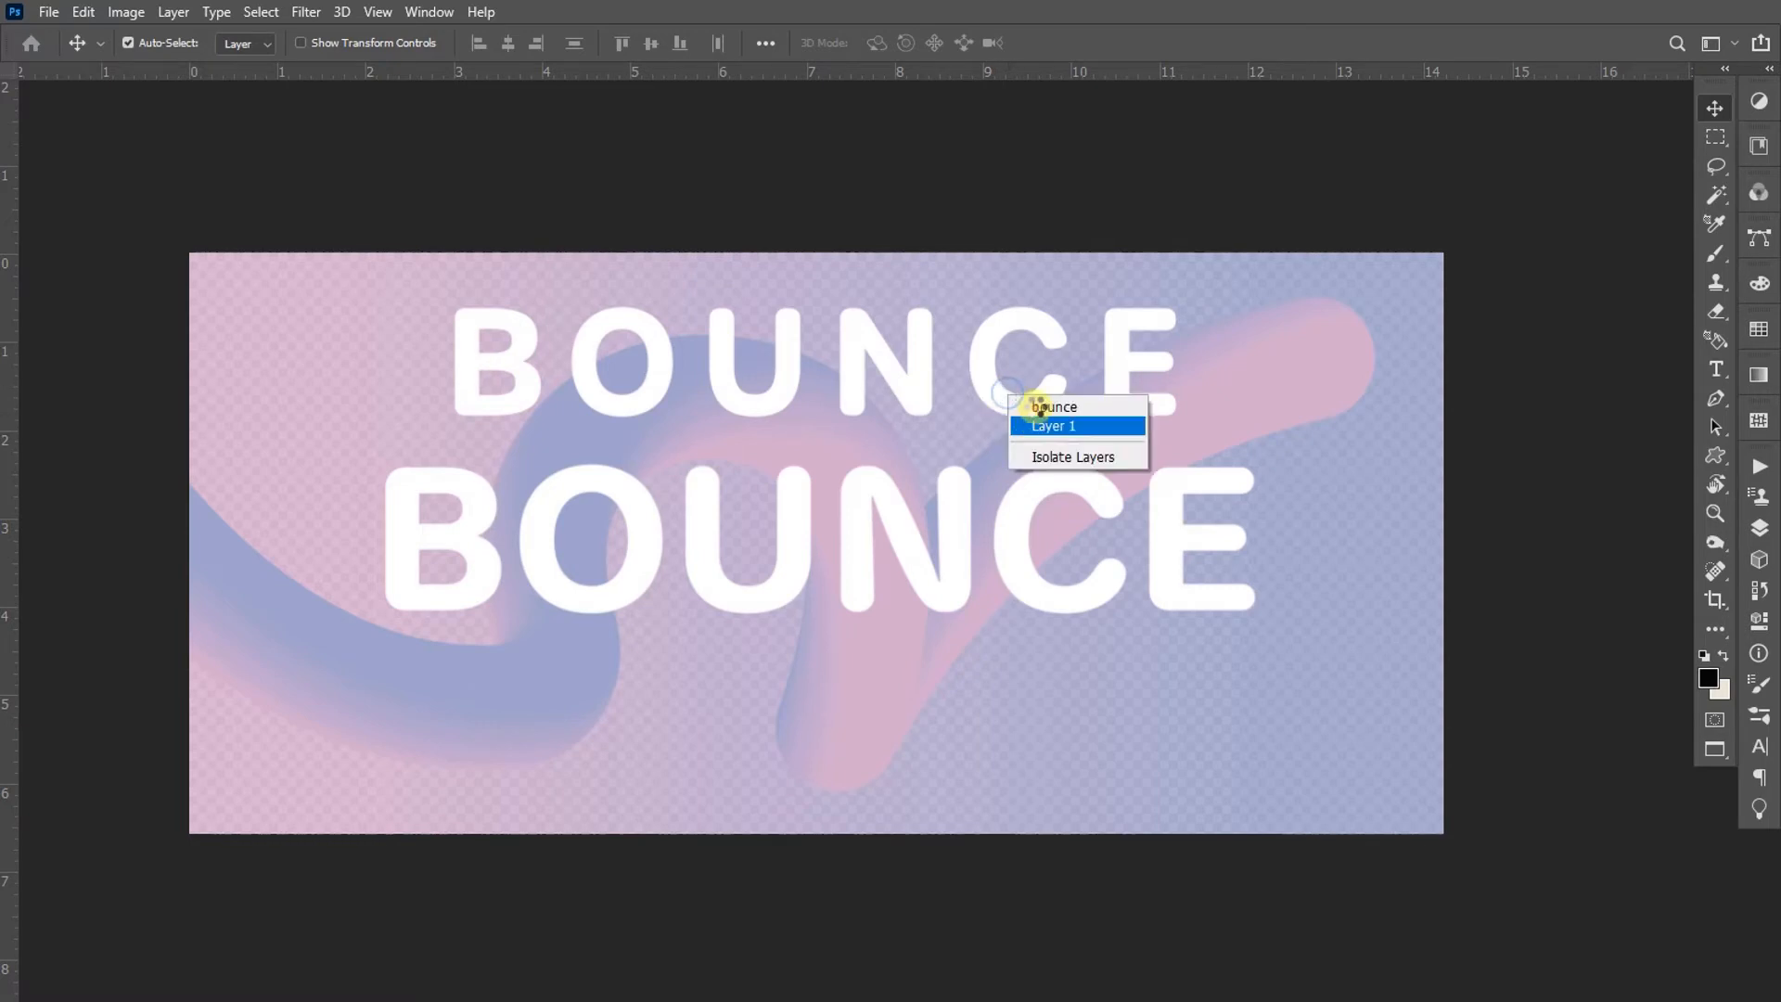
click(1032, 406)
drag(998, 393, 984, 392)
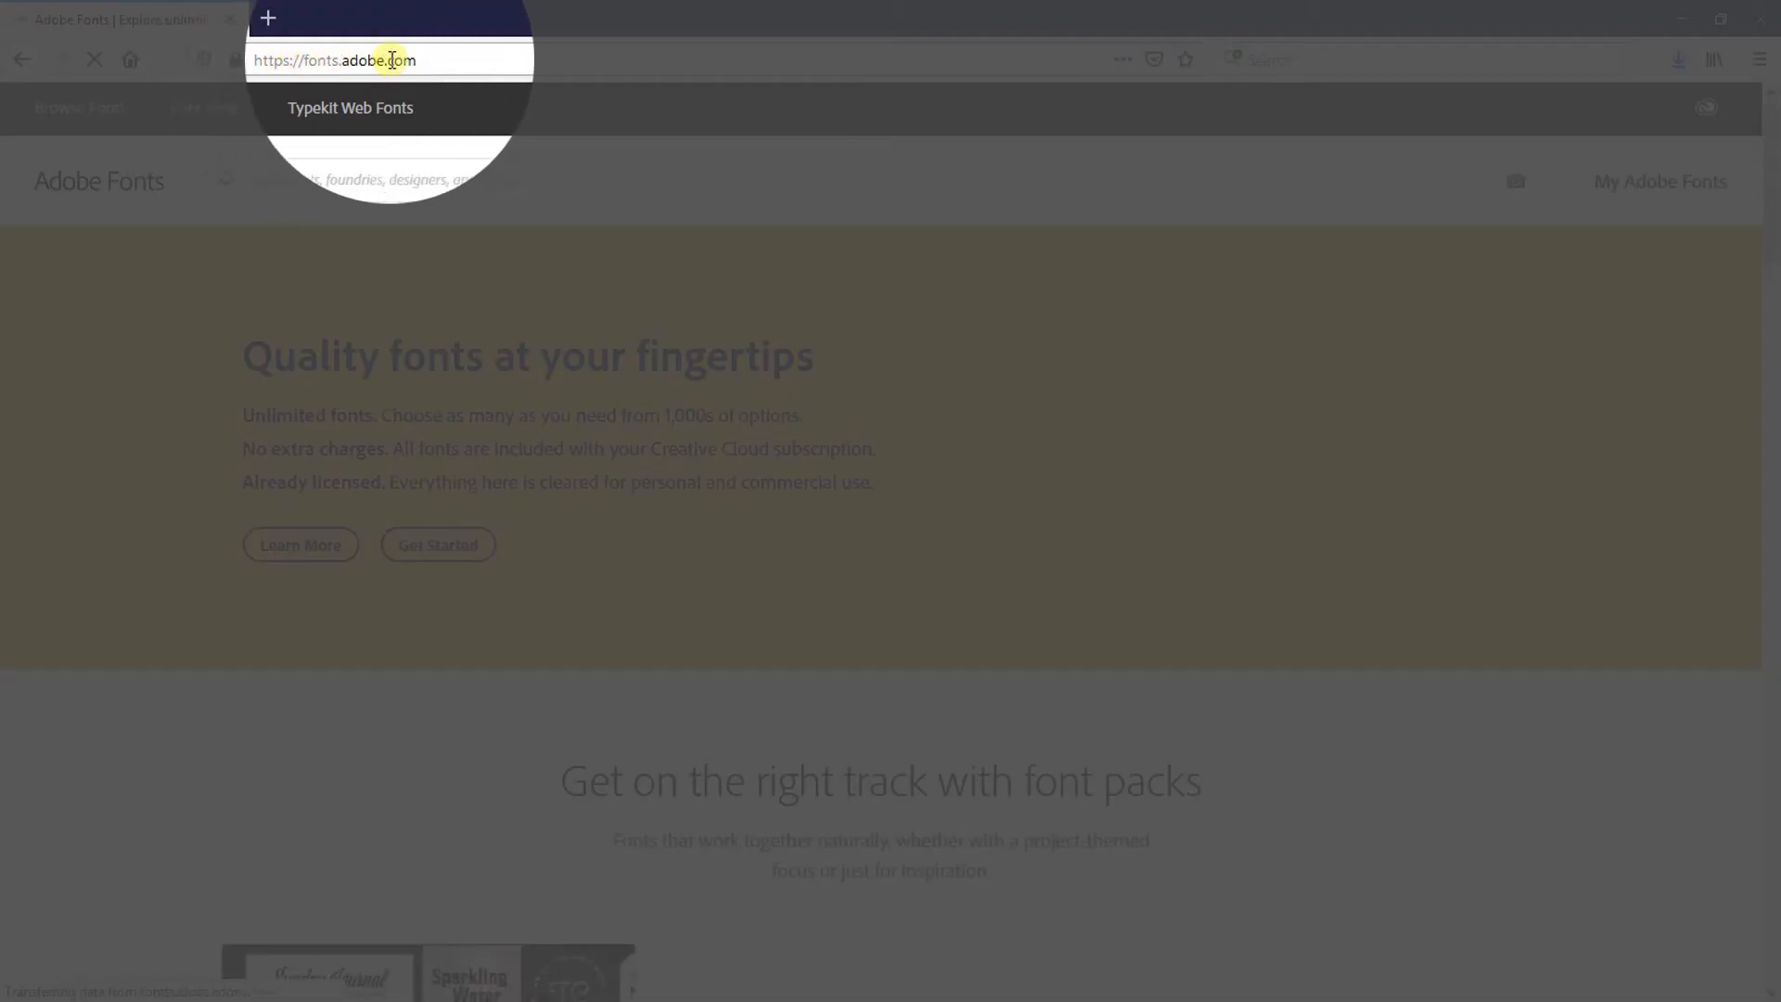
Switch to the Adobe Fonts website in the browser and upload Find .jpg for a visual font search
key(F11)
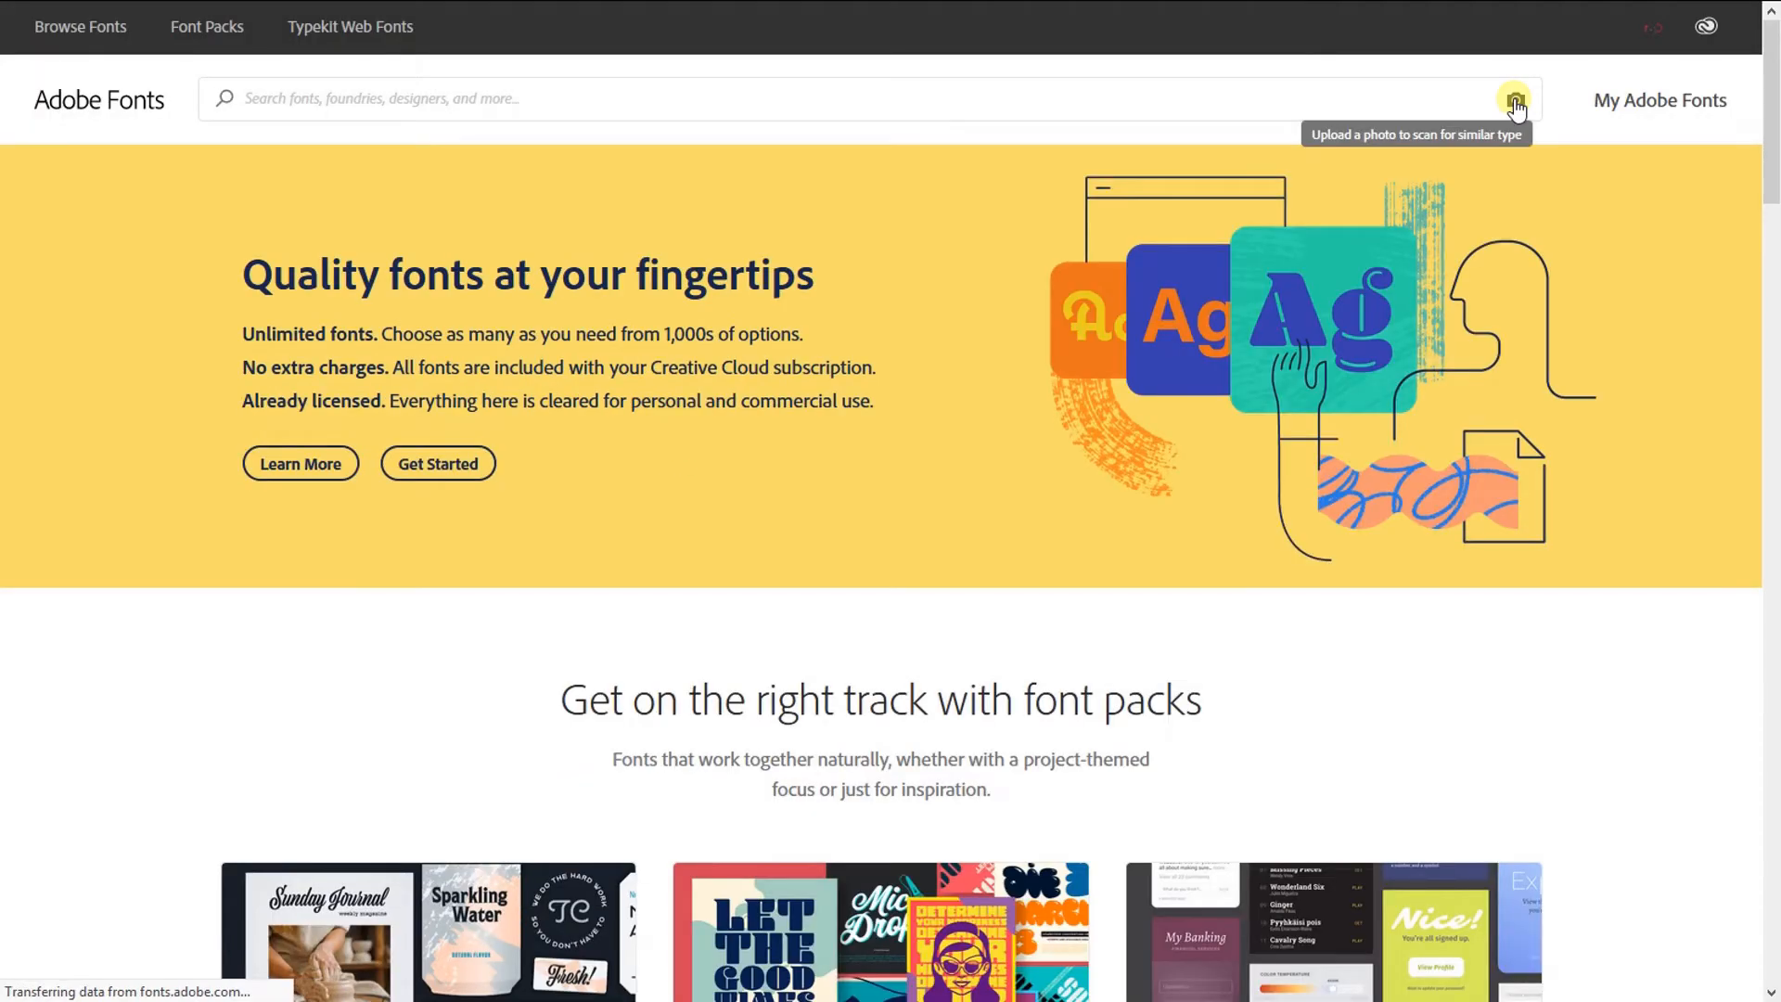
click(1514, 101)
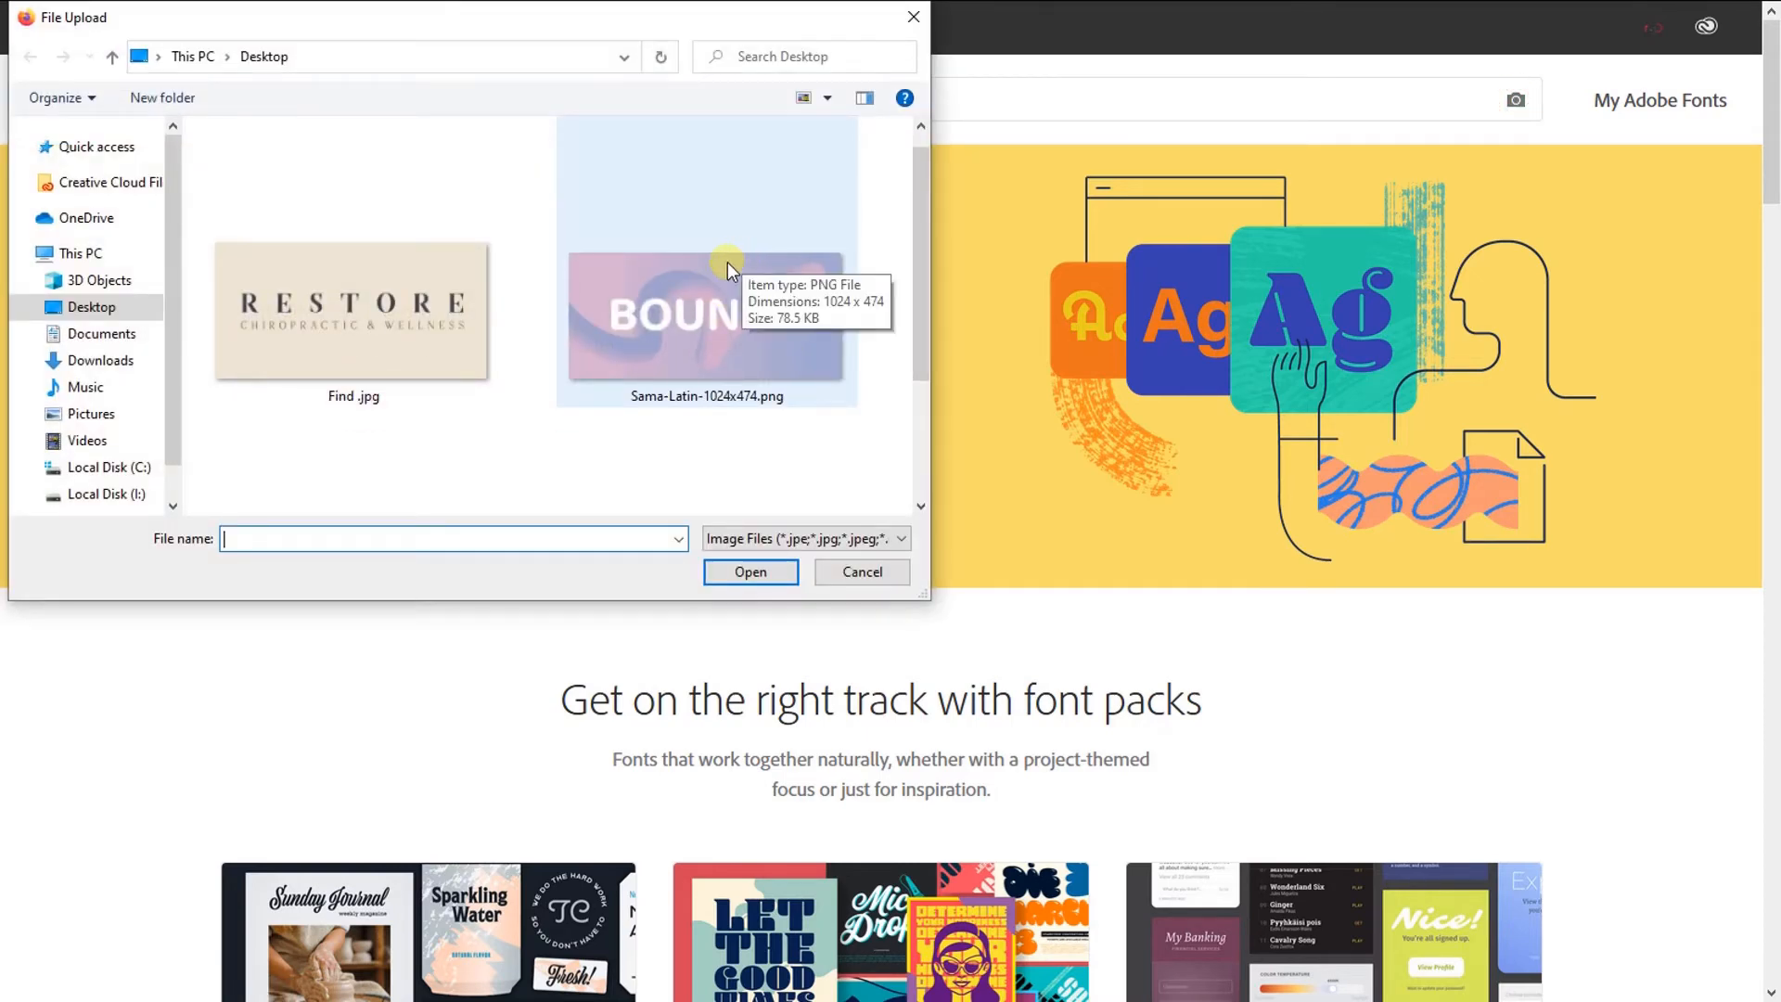
scroll(918, 210, up, 1)
click(358, 287)
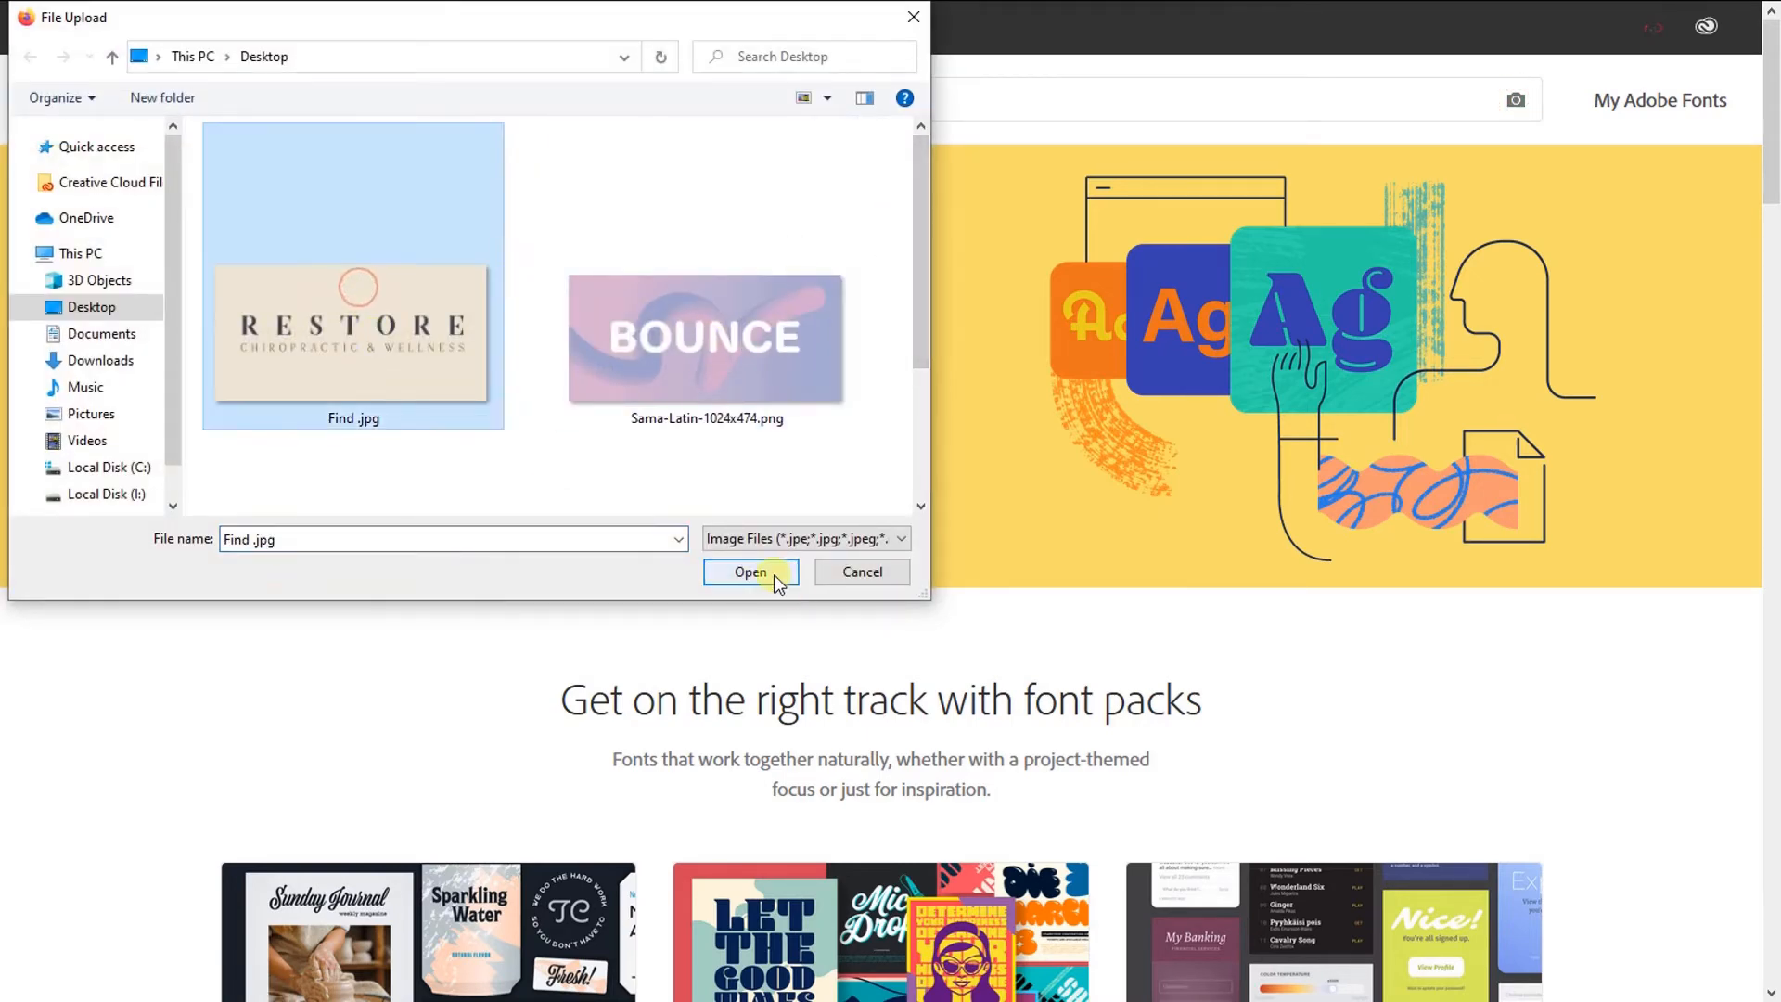
click(730, 571)
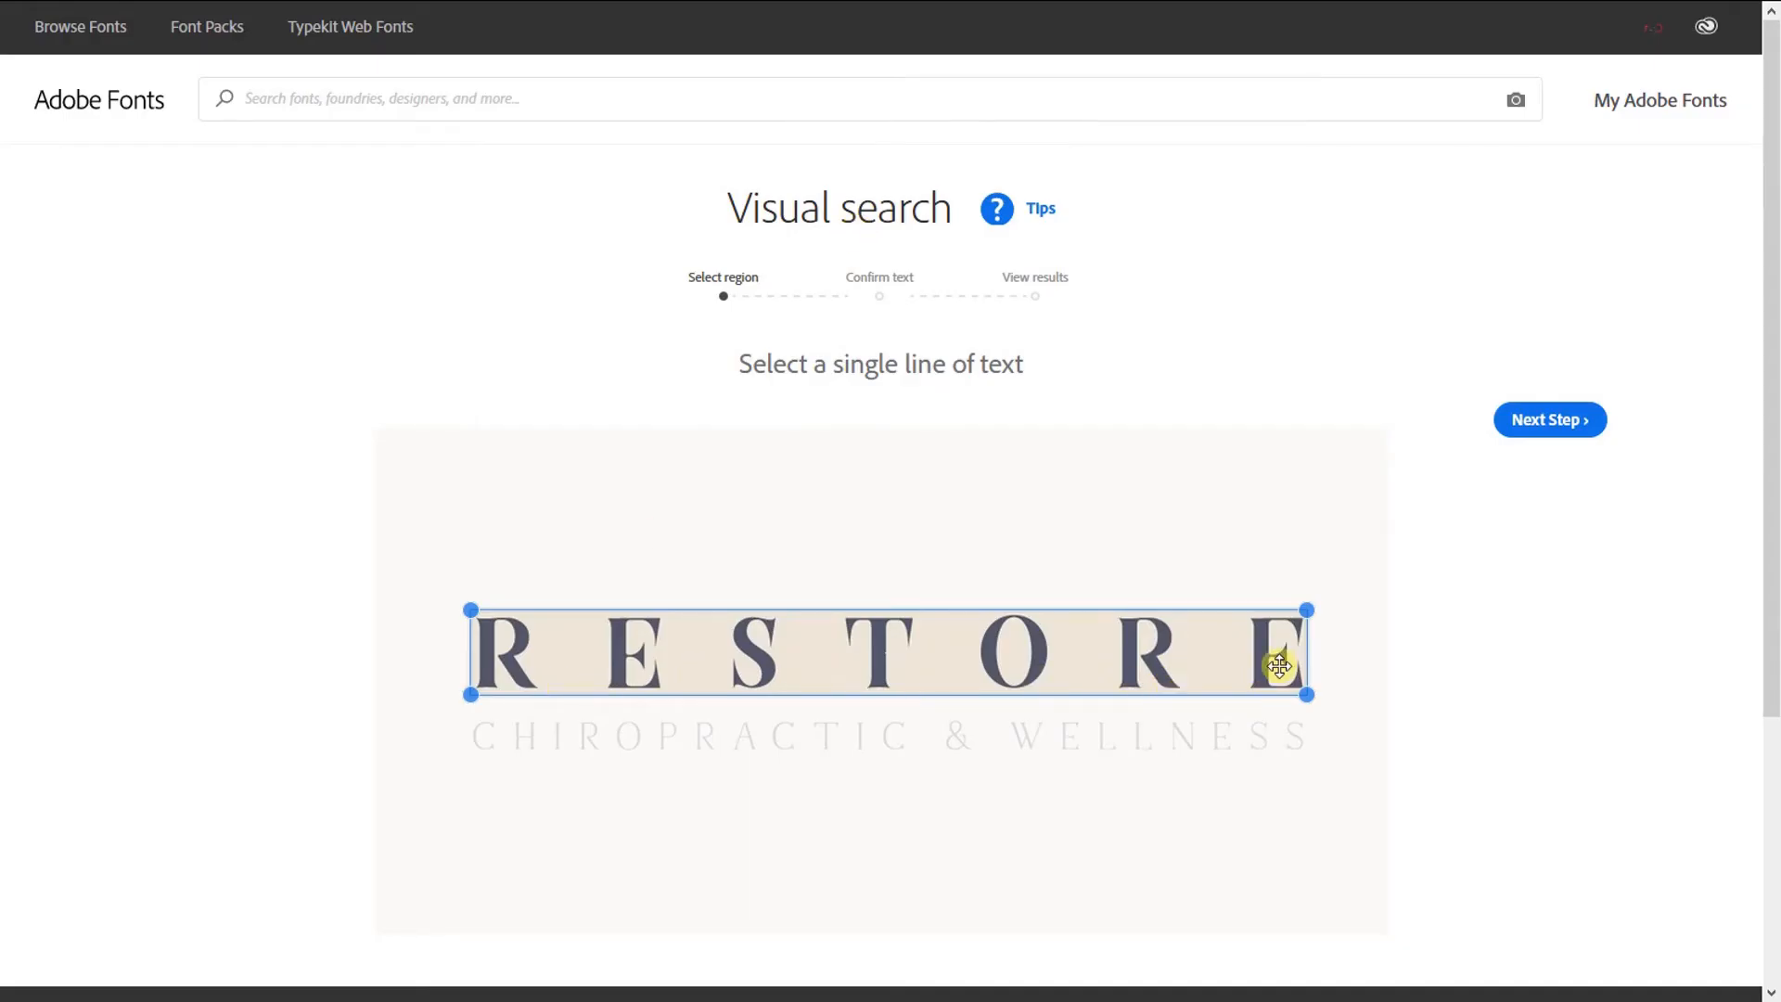
Accept the RESTORE line as the search region and confirm RESTORE as its recognized text
click(1555, 414)
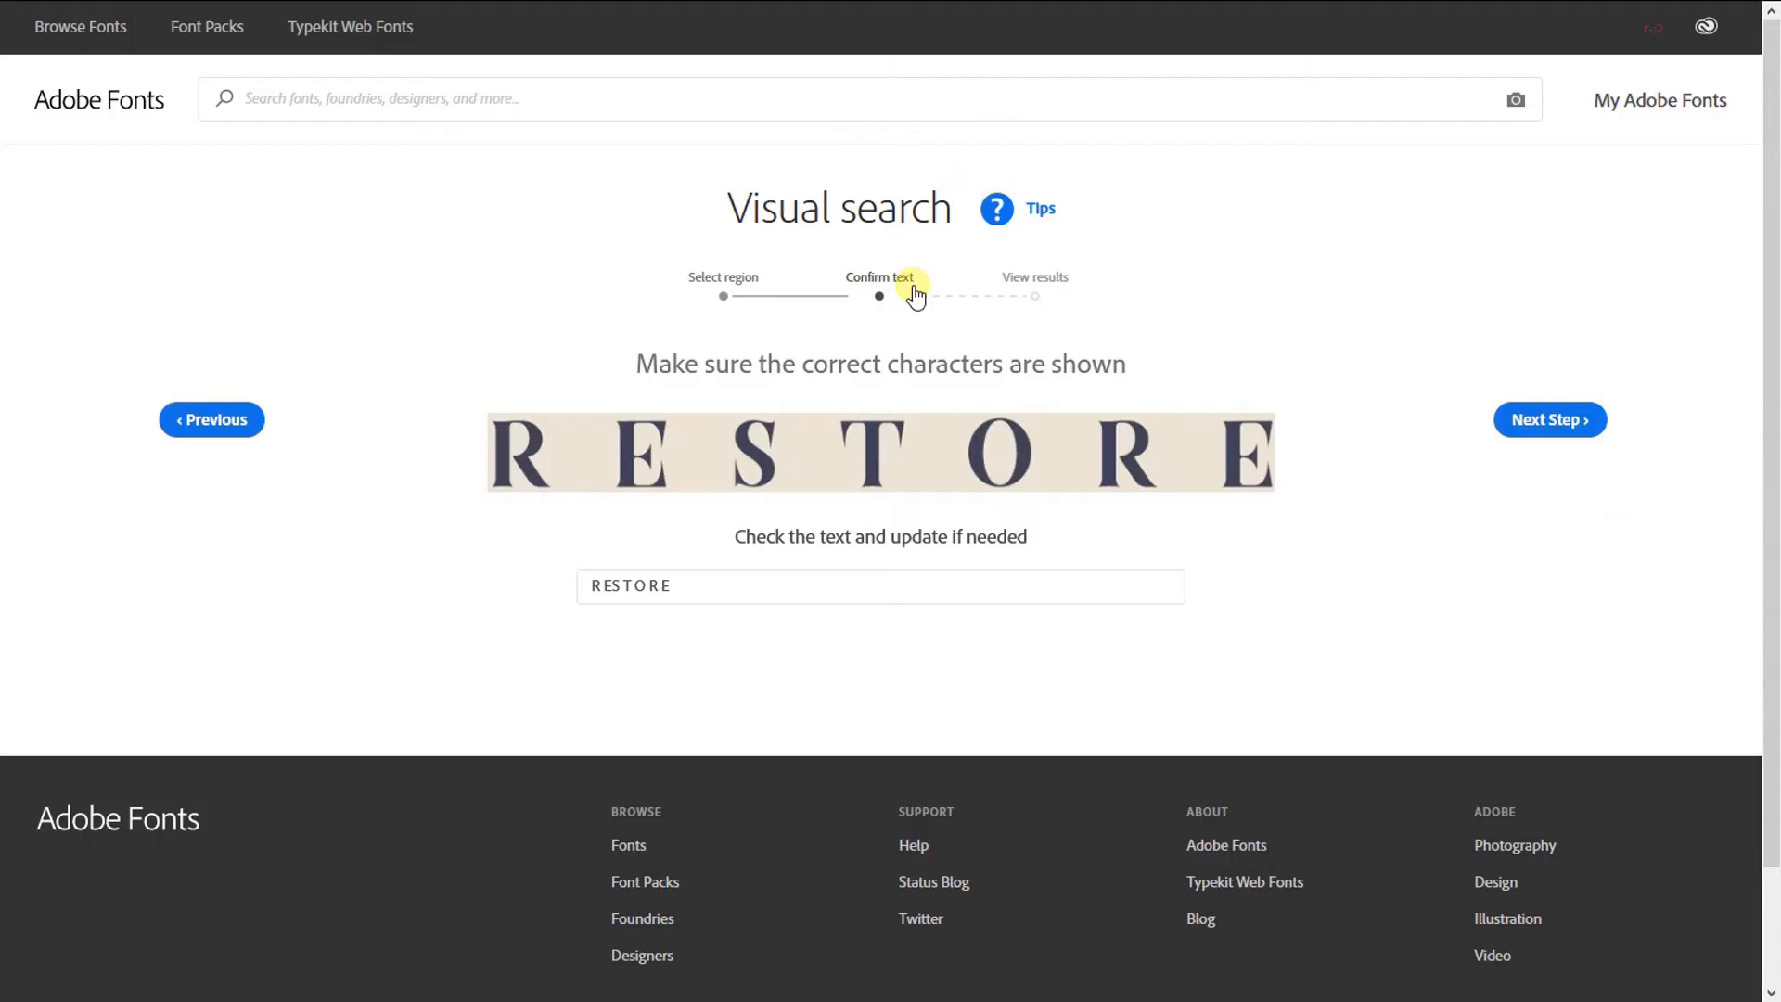
click(609, 585)
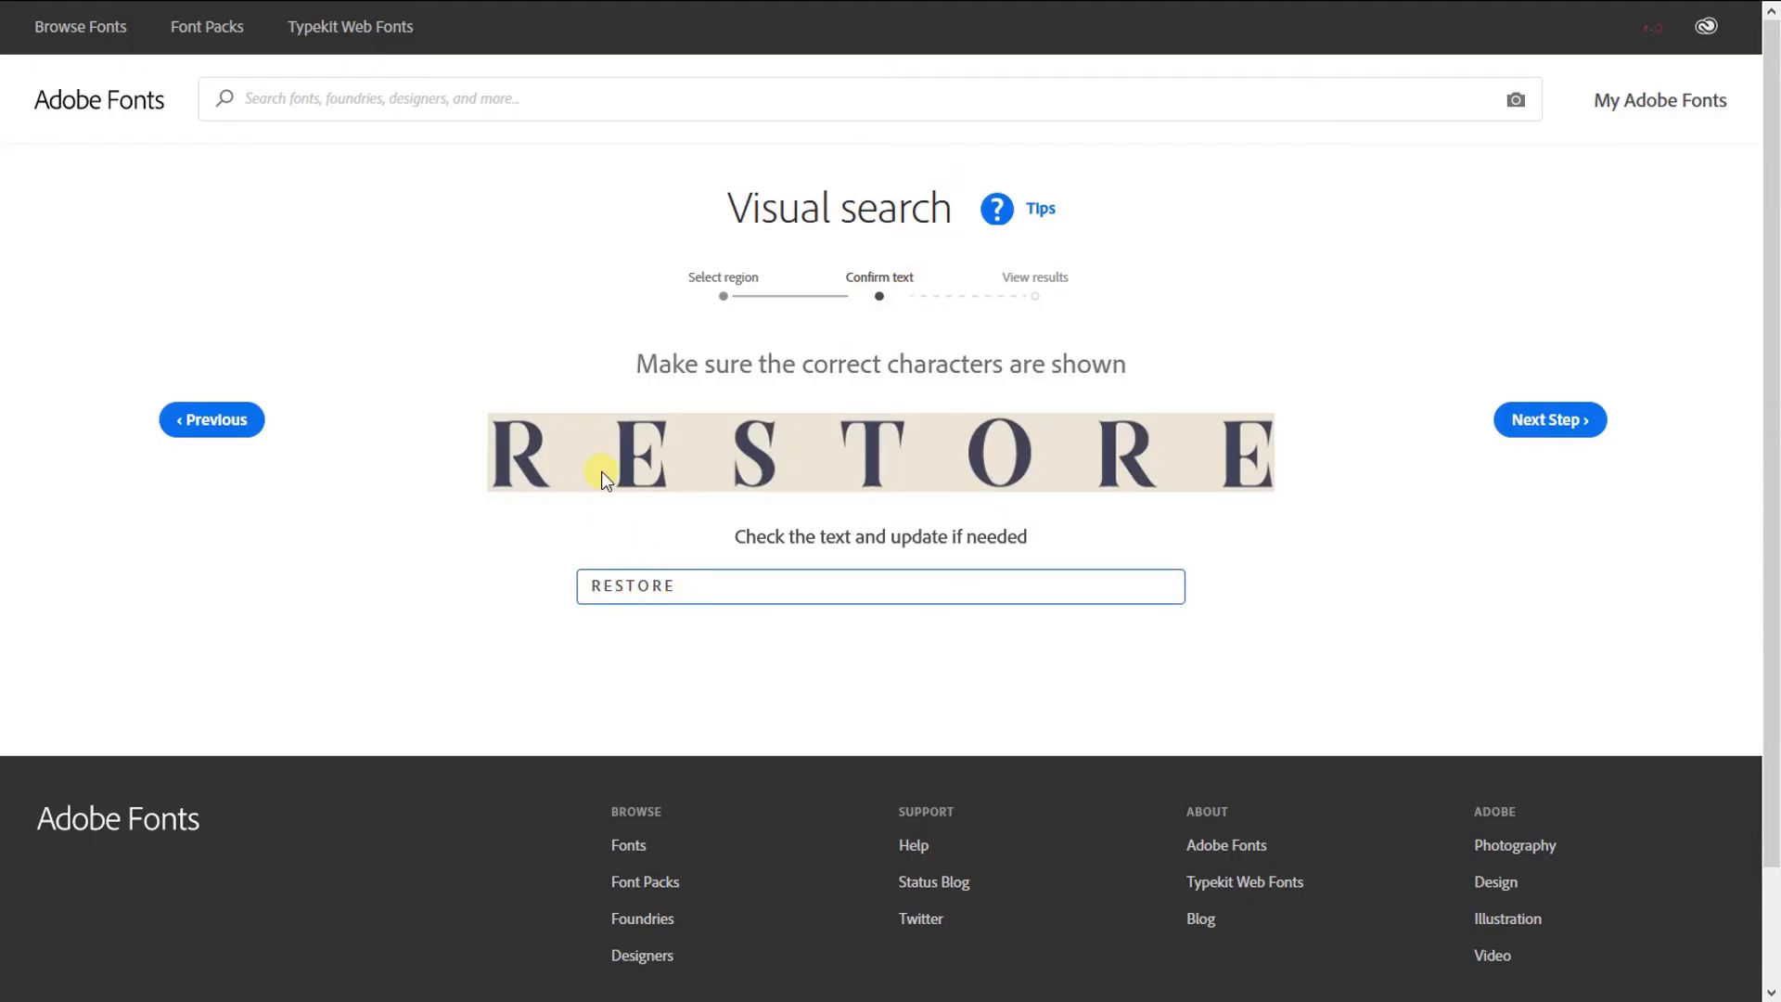
drag(719, 585, 533, 582)
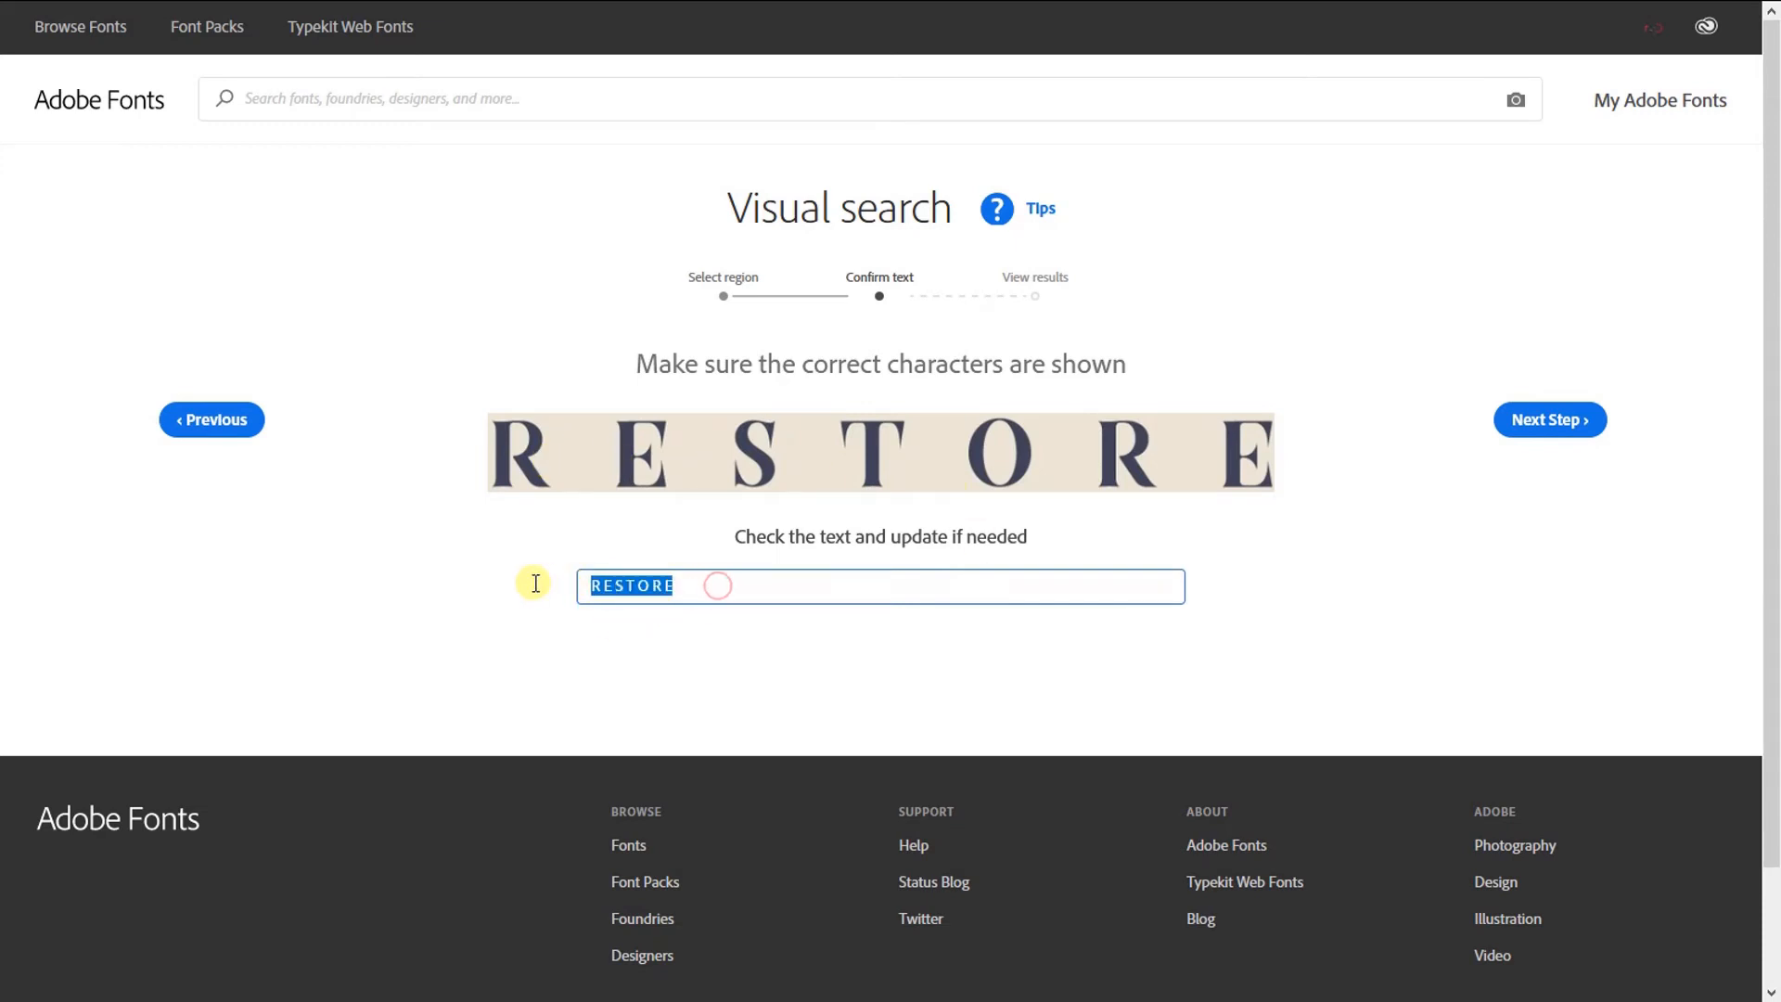
click(1550, 419)
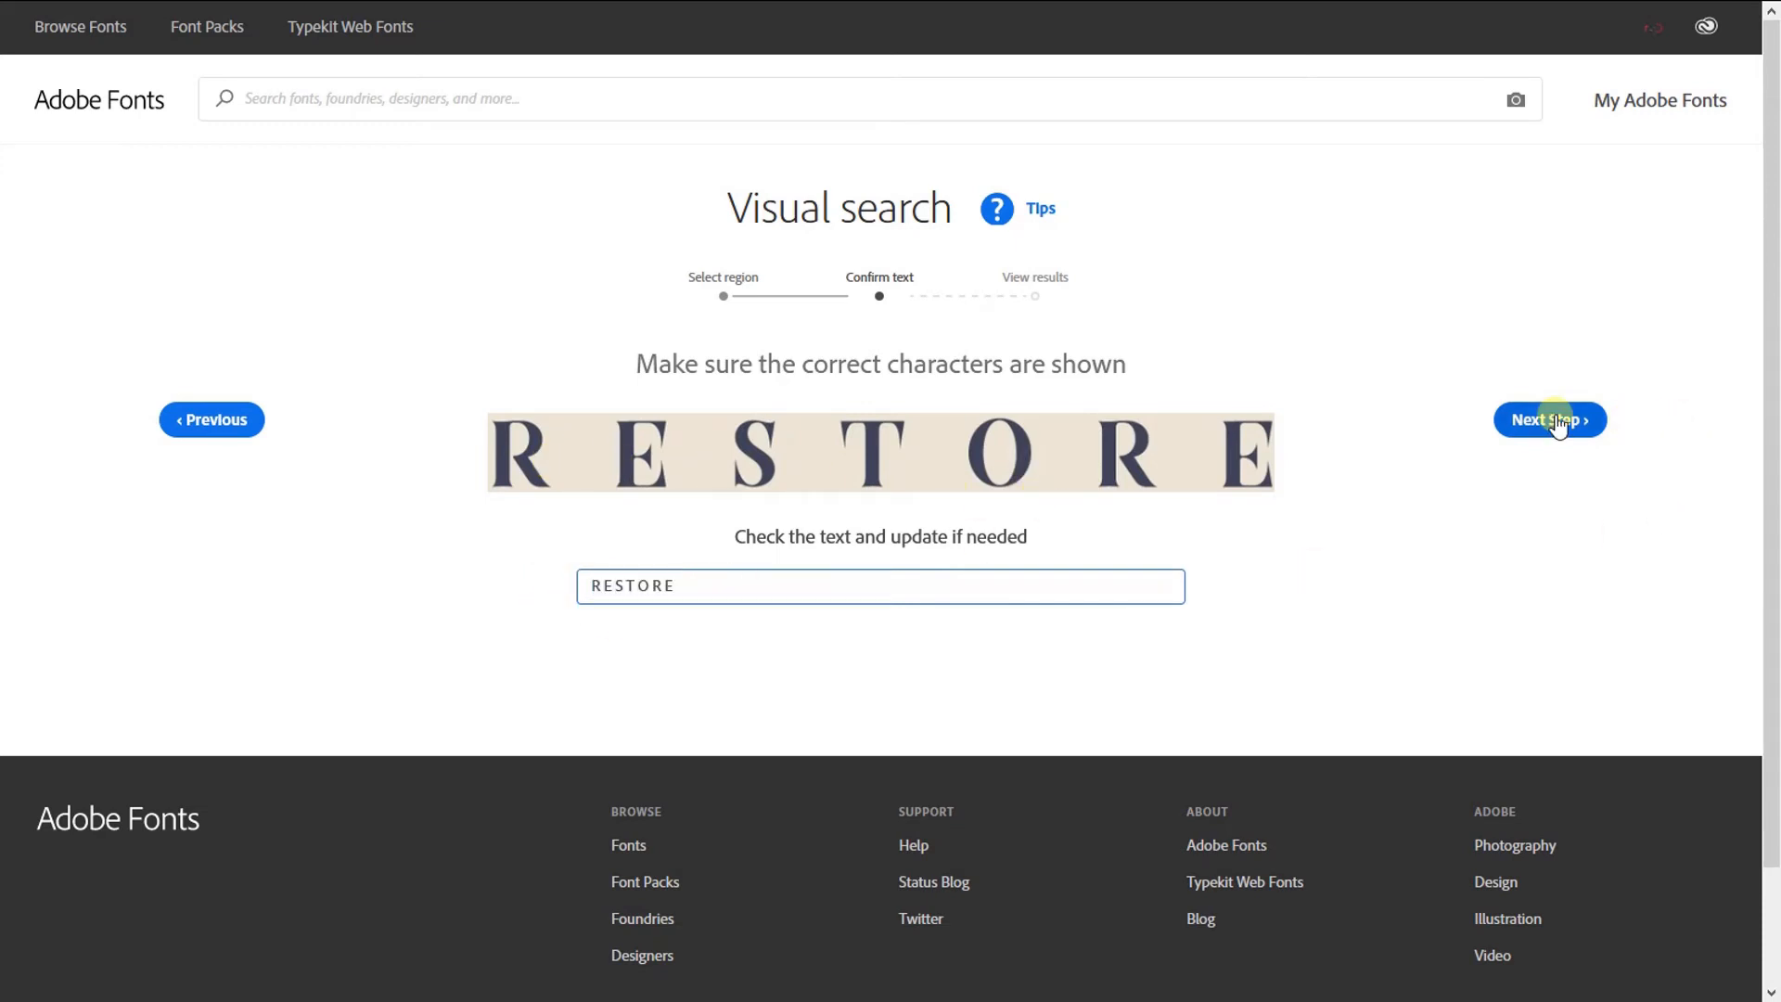
Set the sample text size to 102 and compare the similar fonts with the RESTORE lettering
drag(1073, 568, 1219, 556)
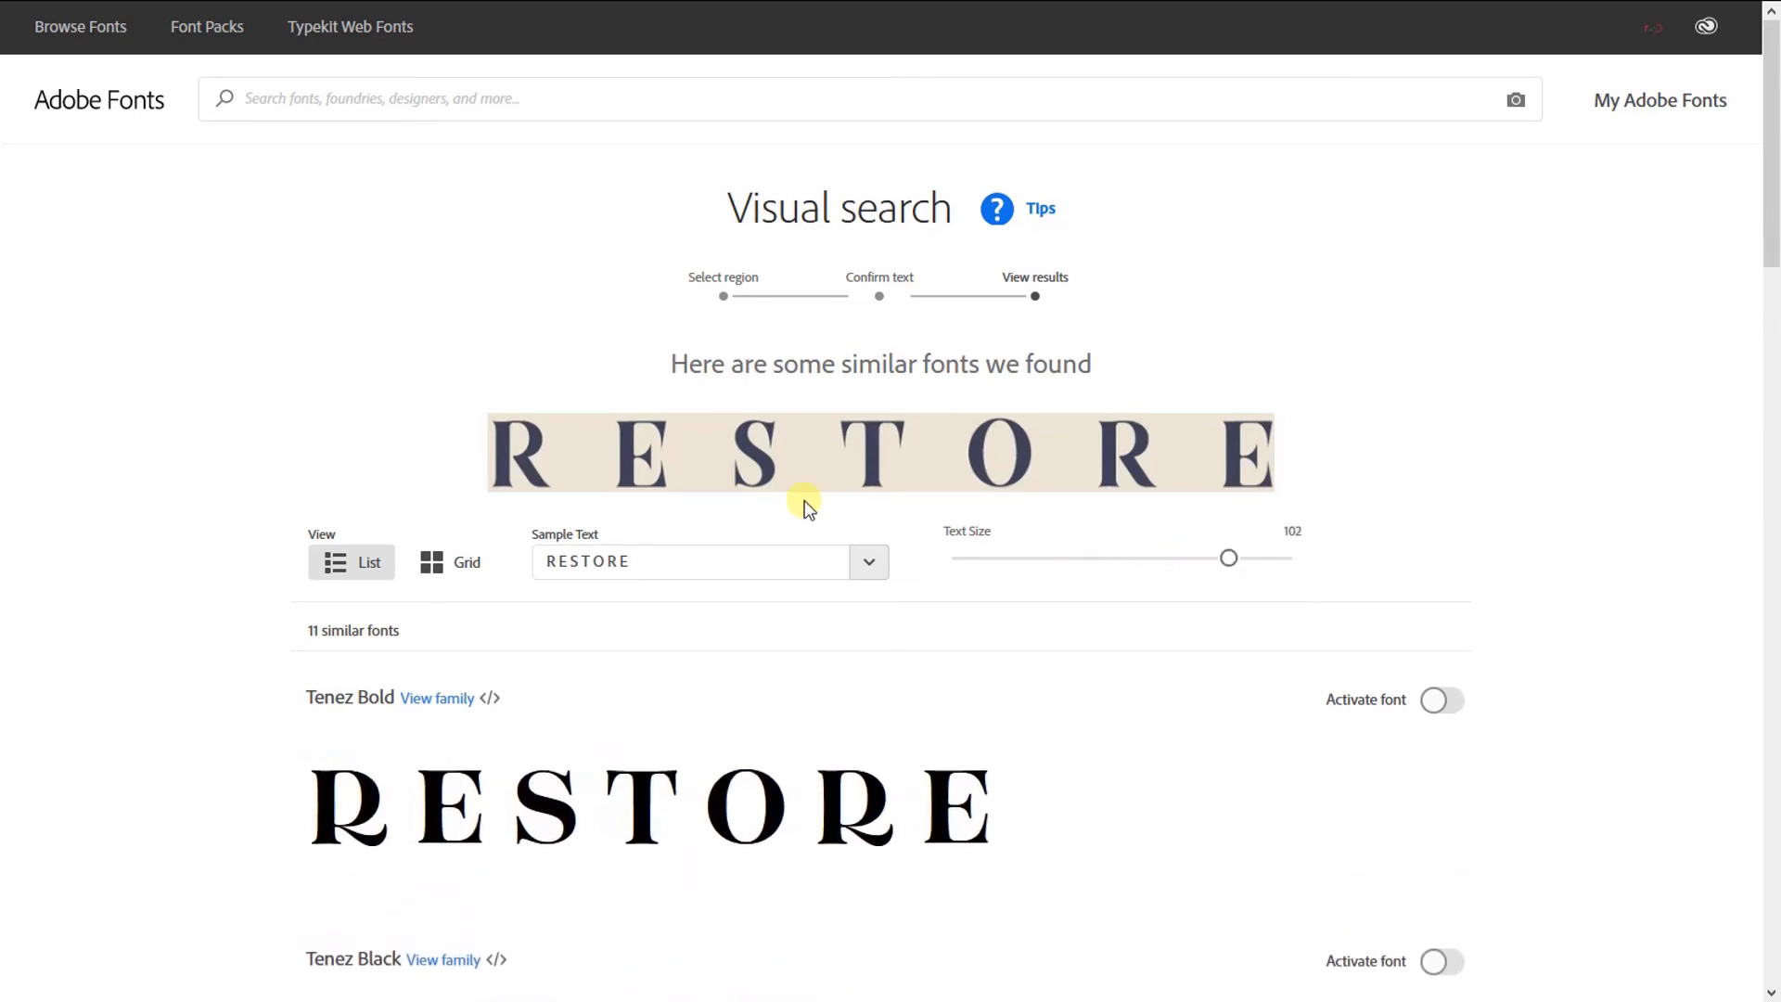
scroll(807, 504, down, 6)
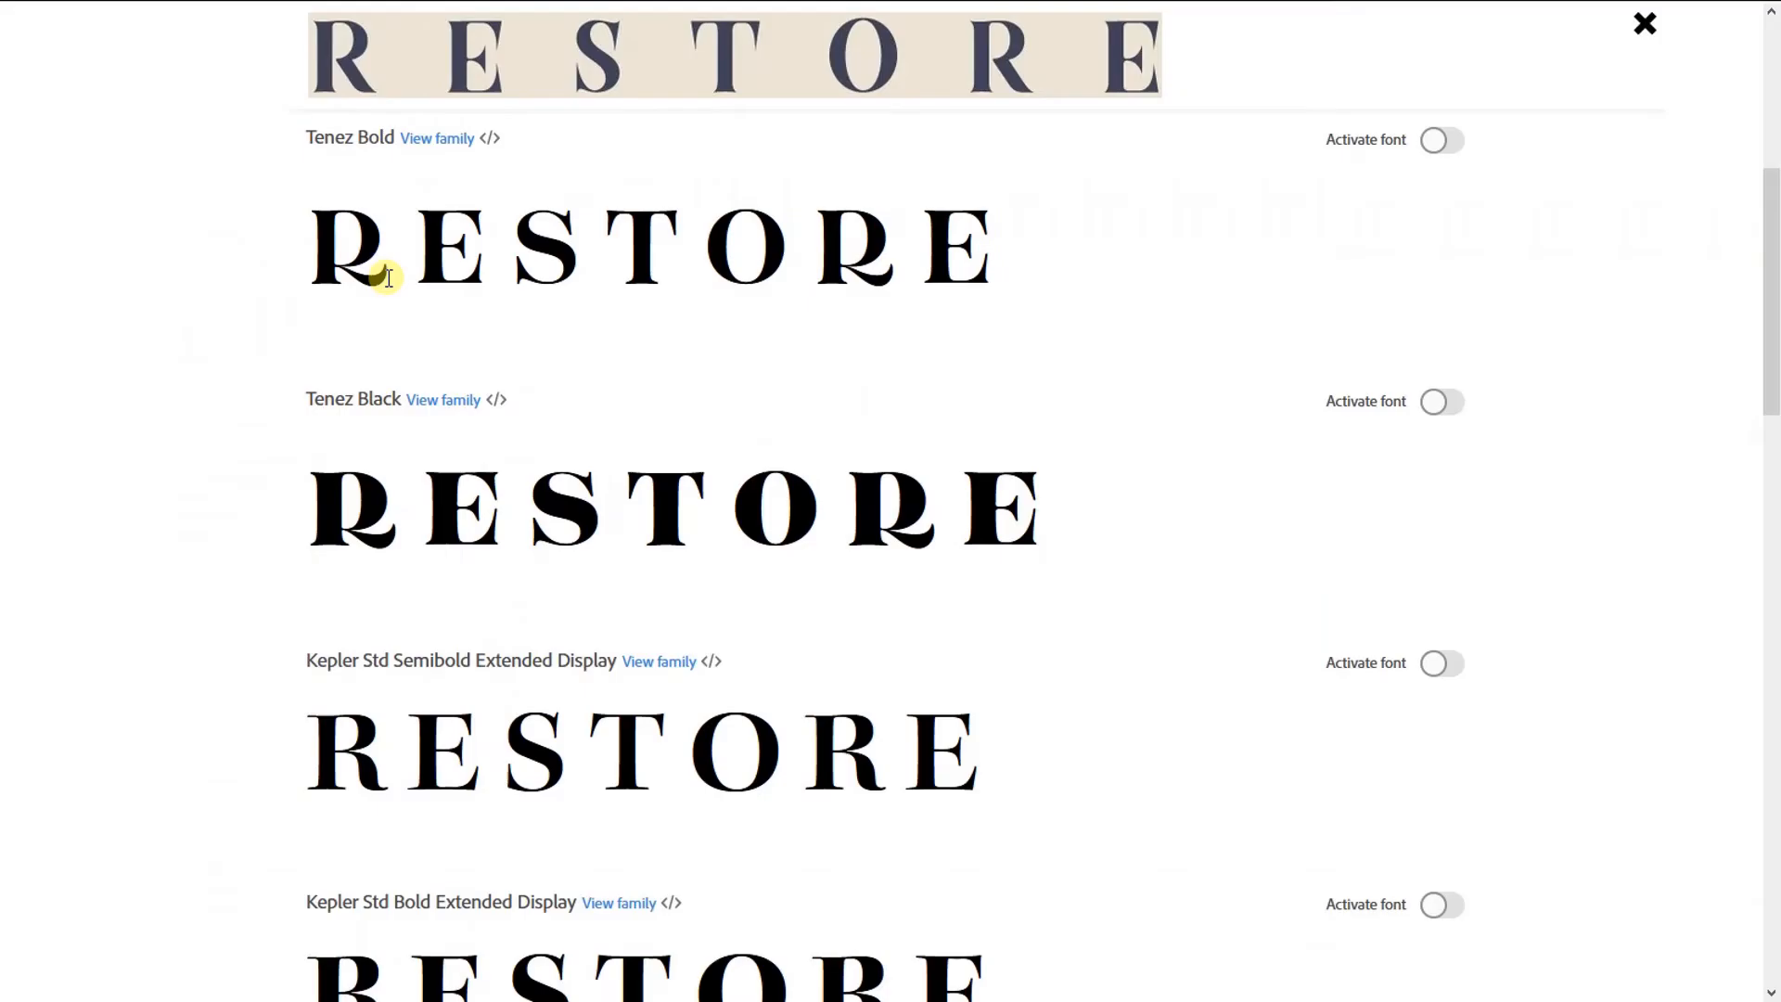
scroll(487, 541, down, 2)
scroll(488, 541, down, 3)
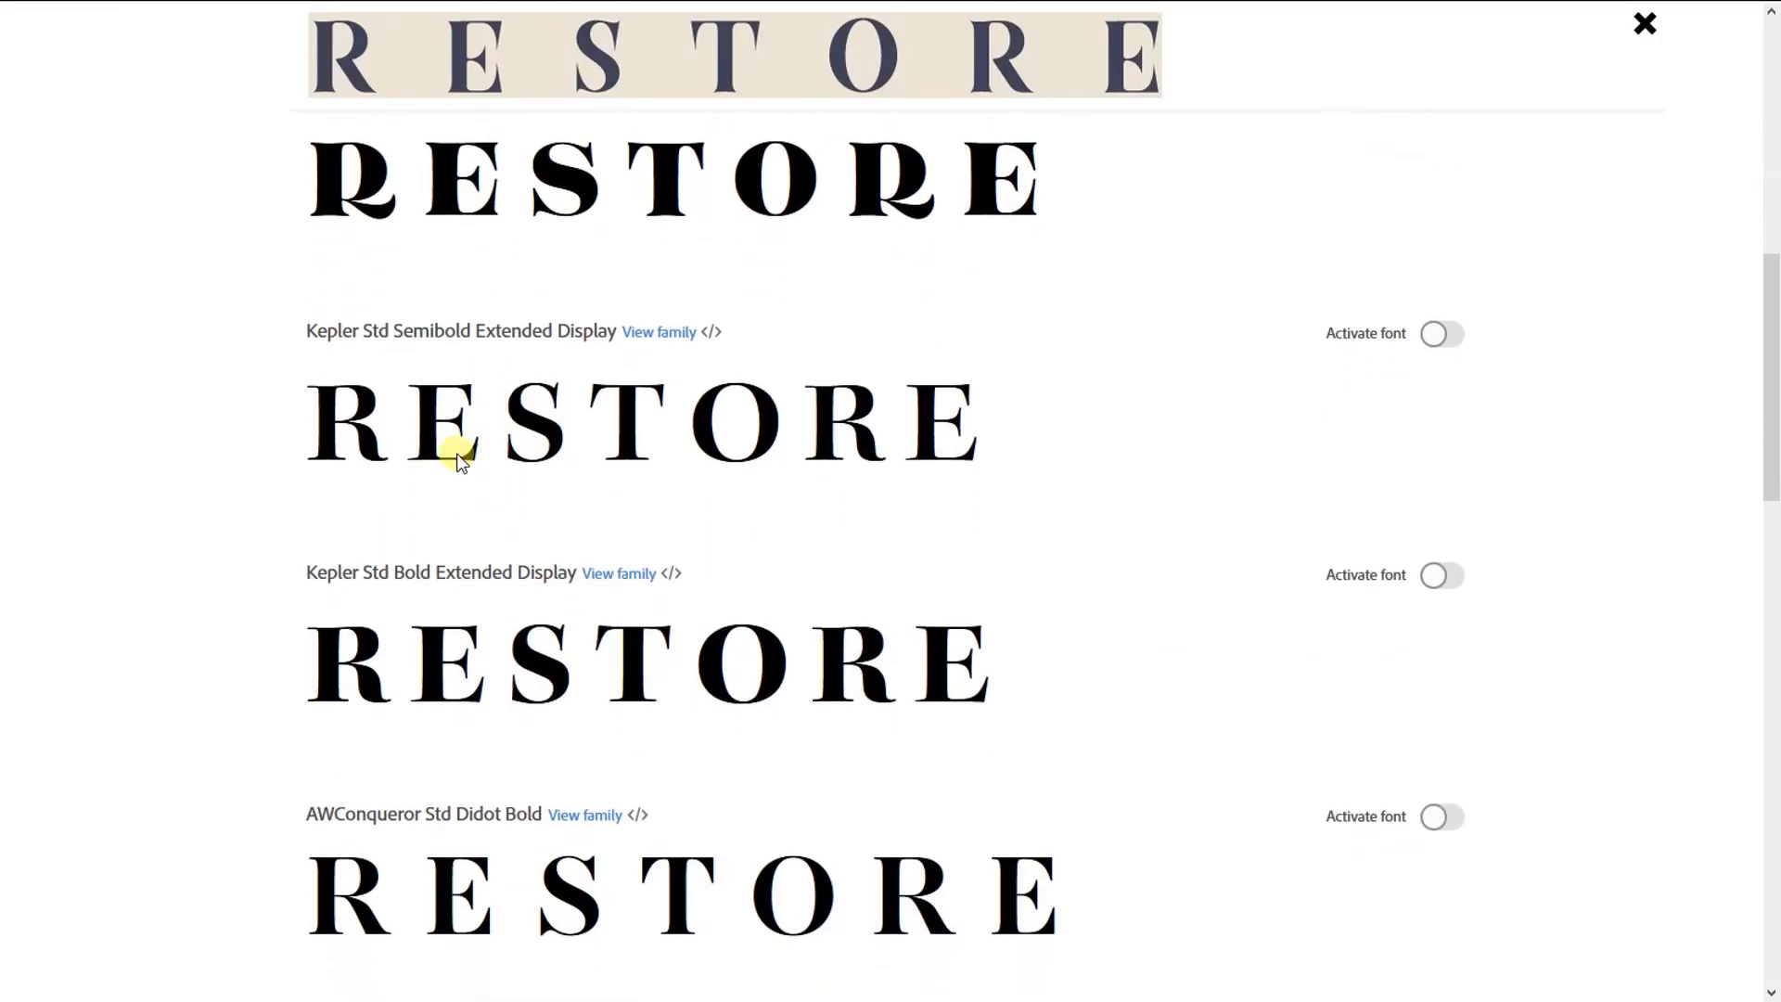
scroll(465, 445, down, 1)
scroll(344, 327, down, 5)
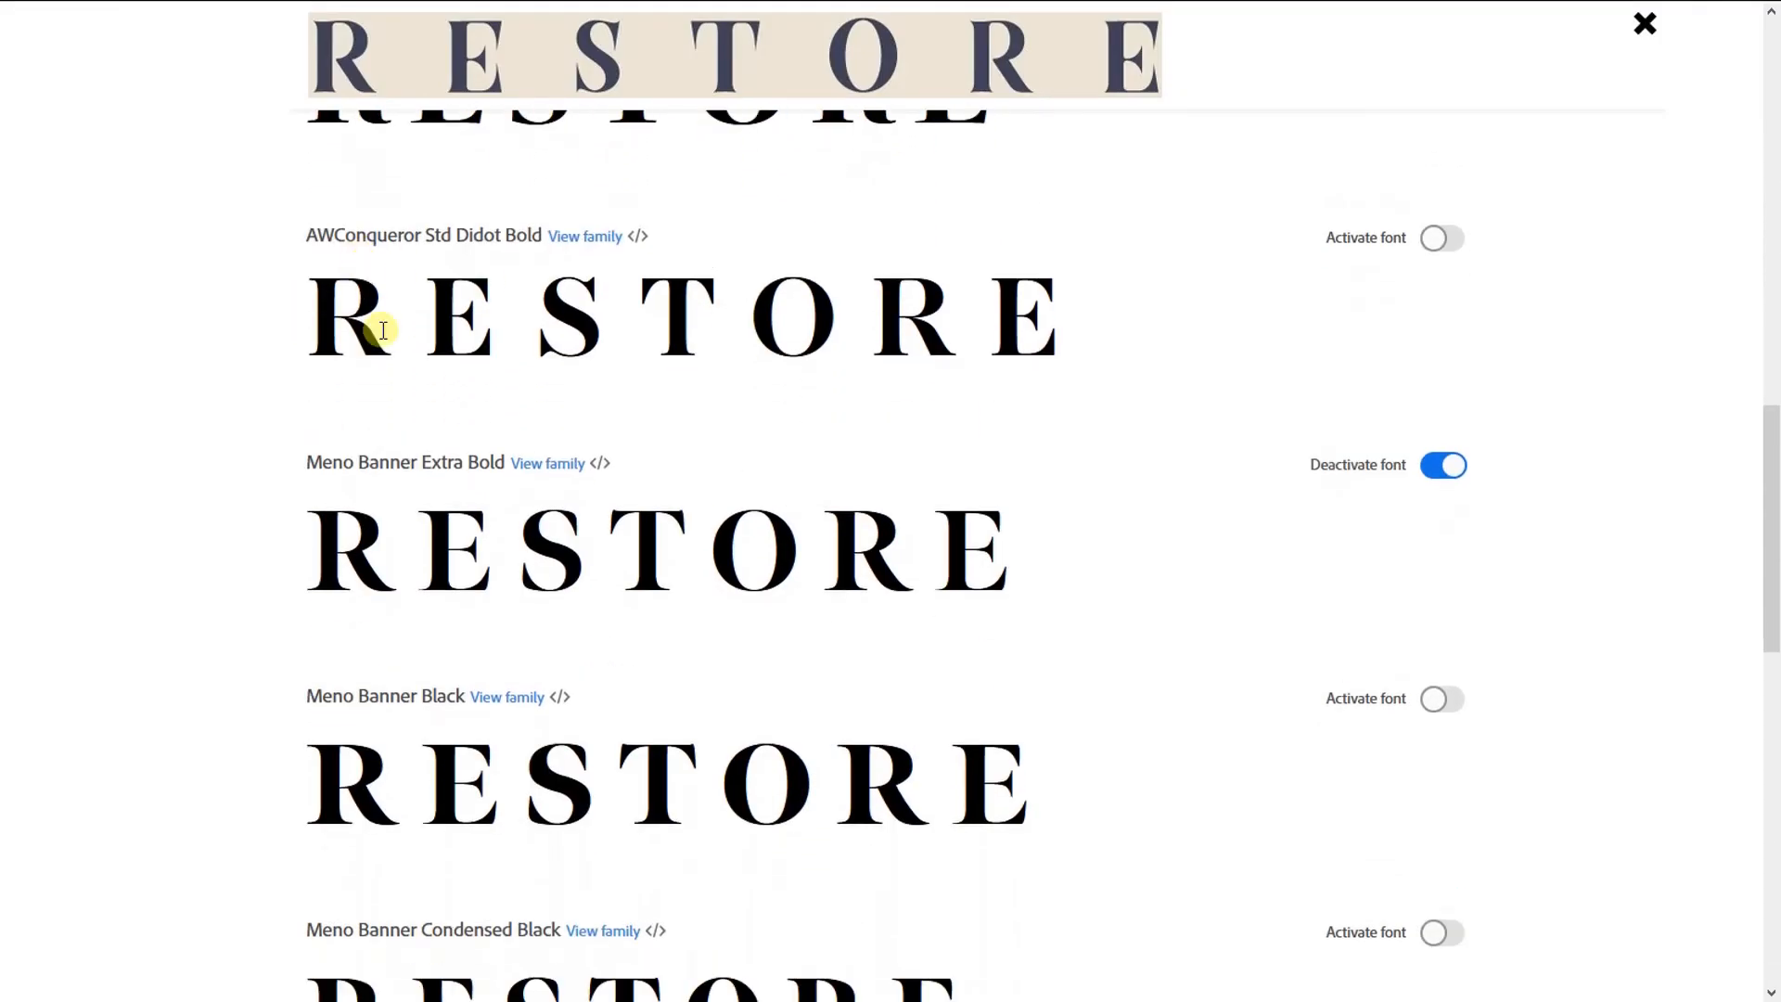
scroll(417, 441, up, 16)
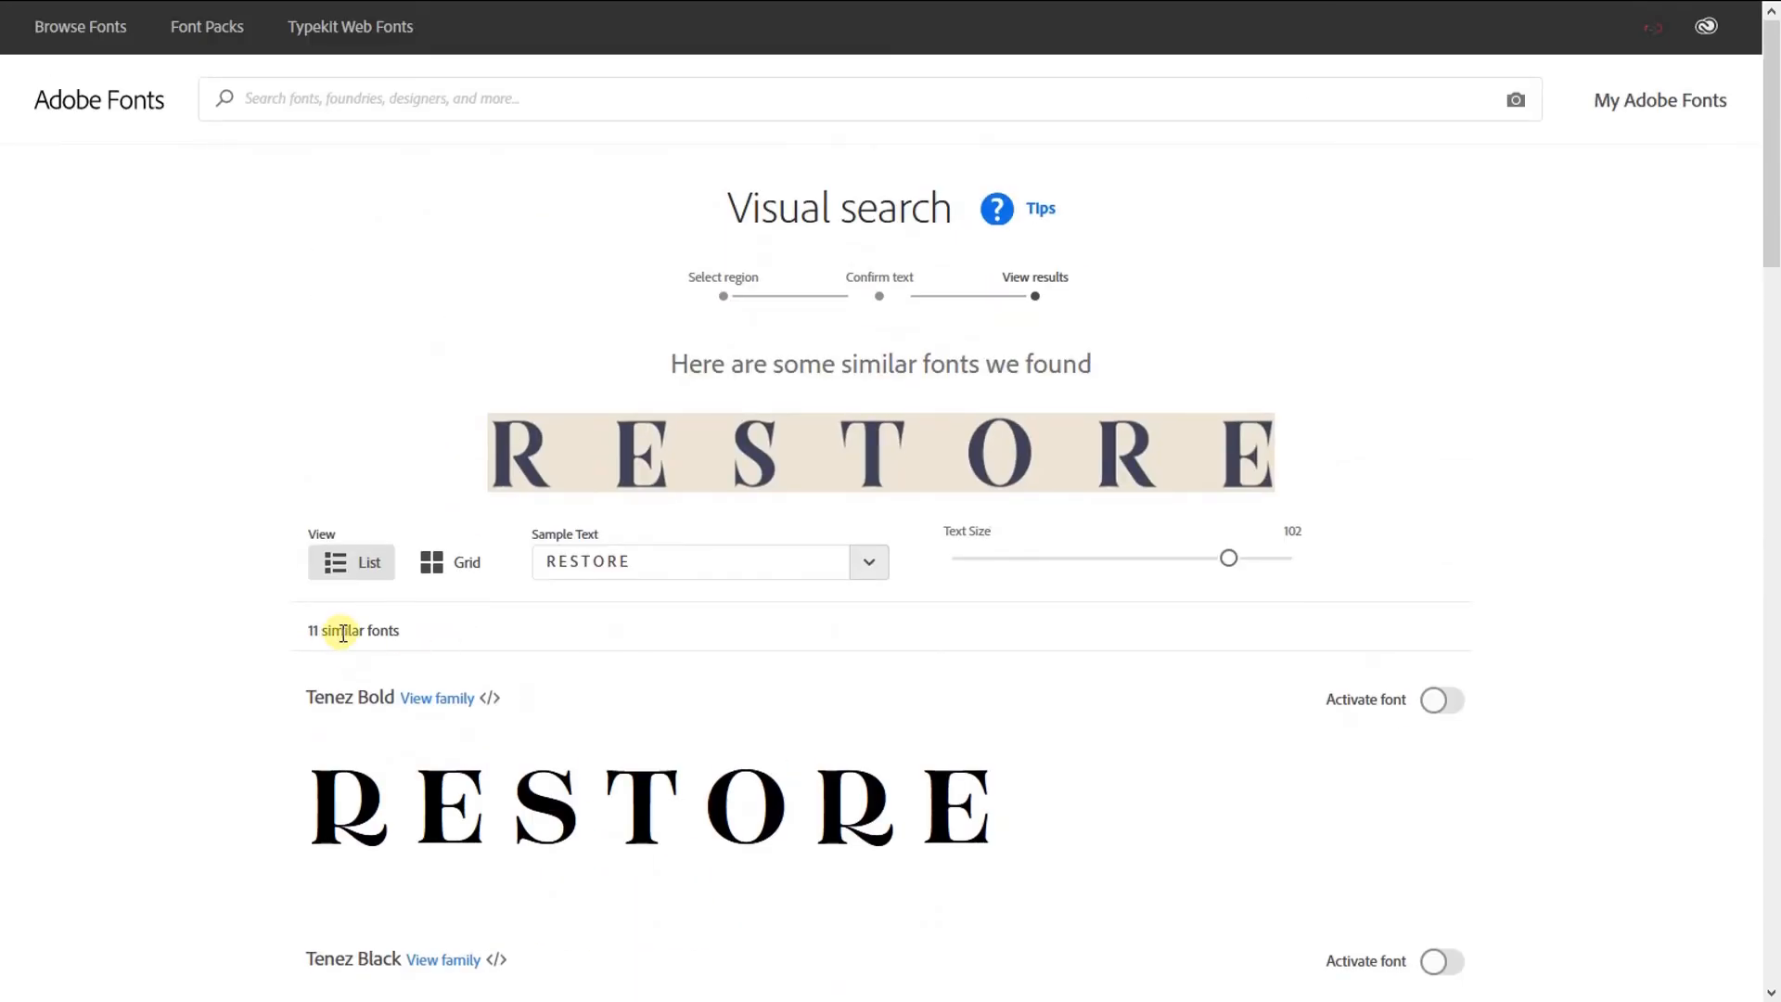
scroll(390, 612, down, 16)
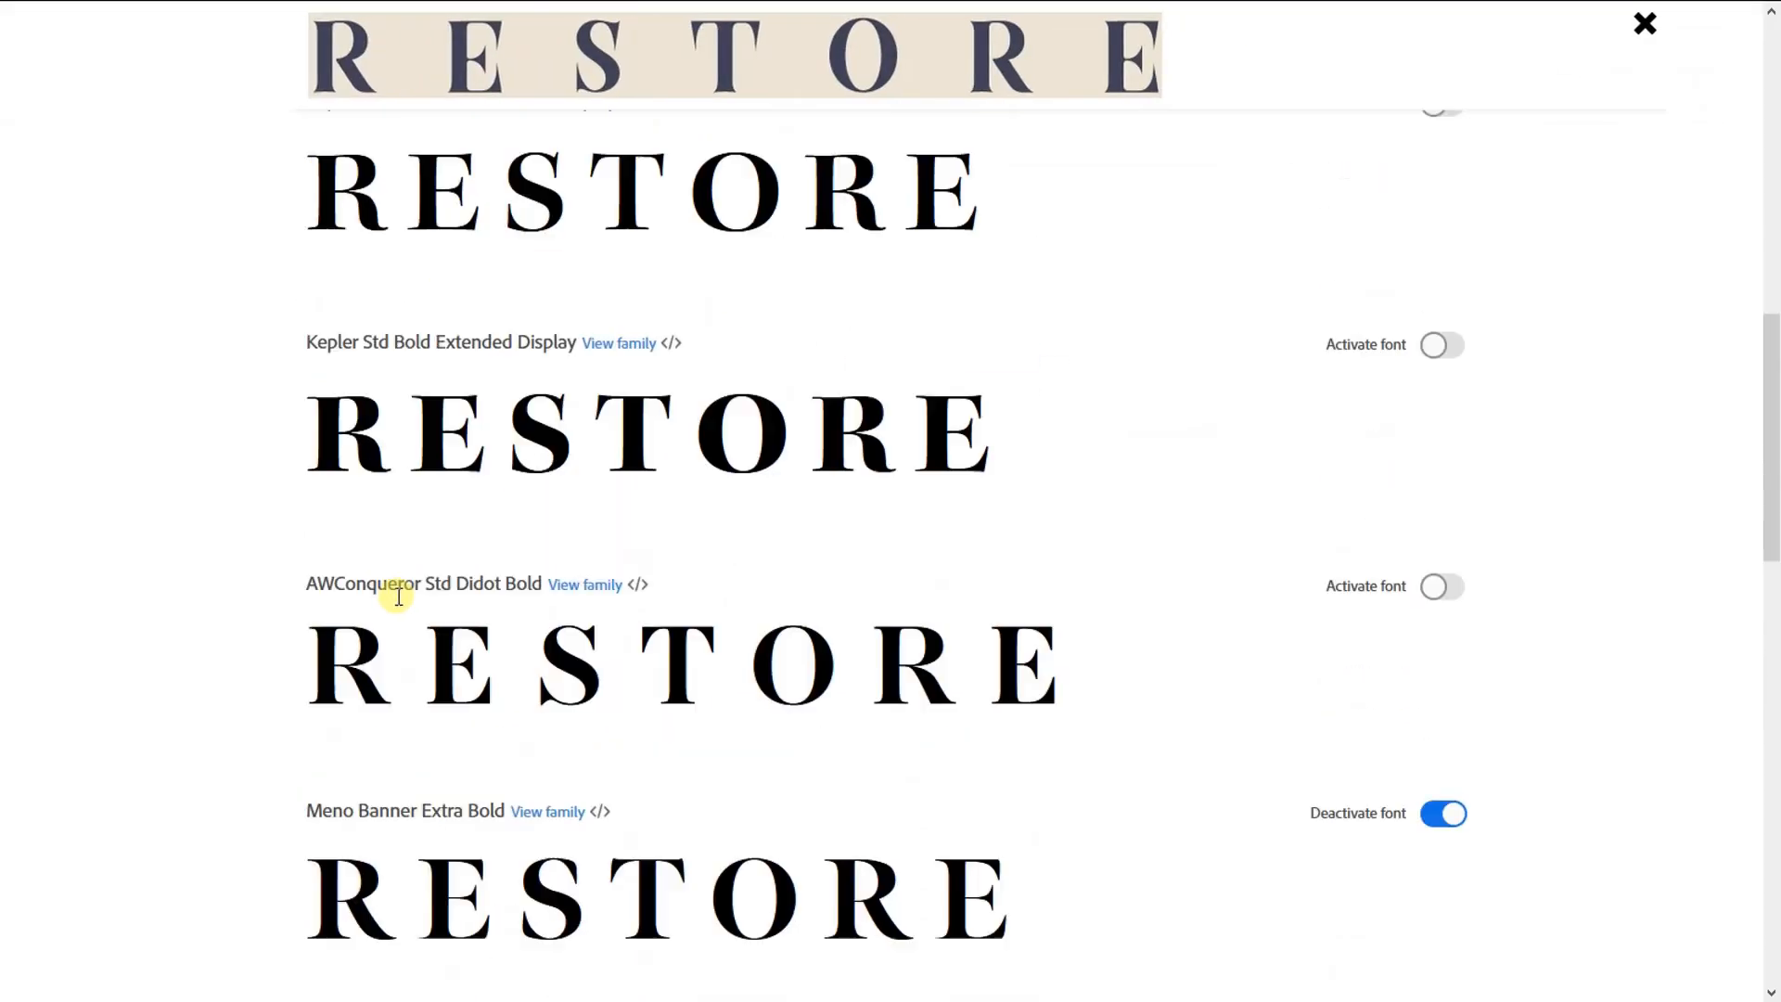
scroll(398, 595, down, 7)
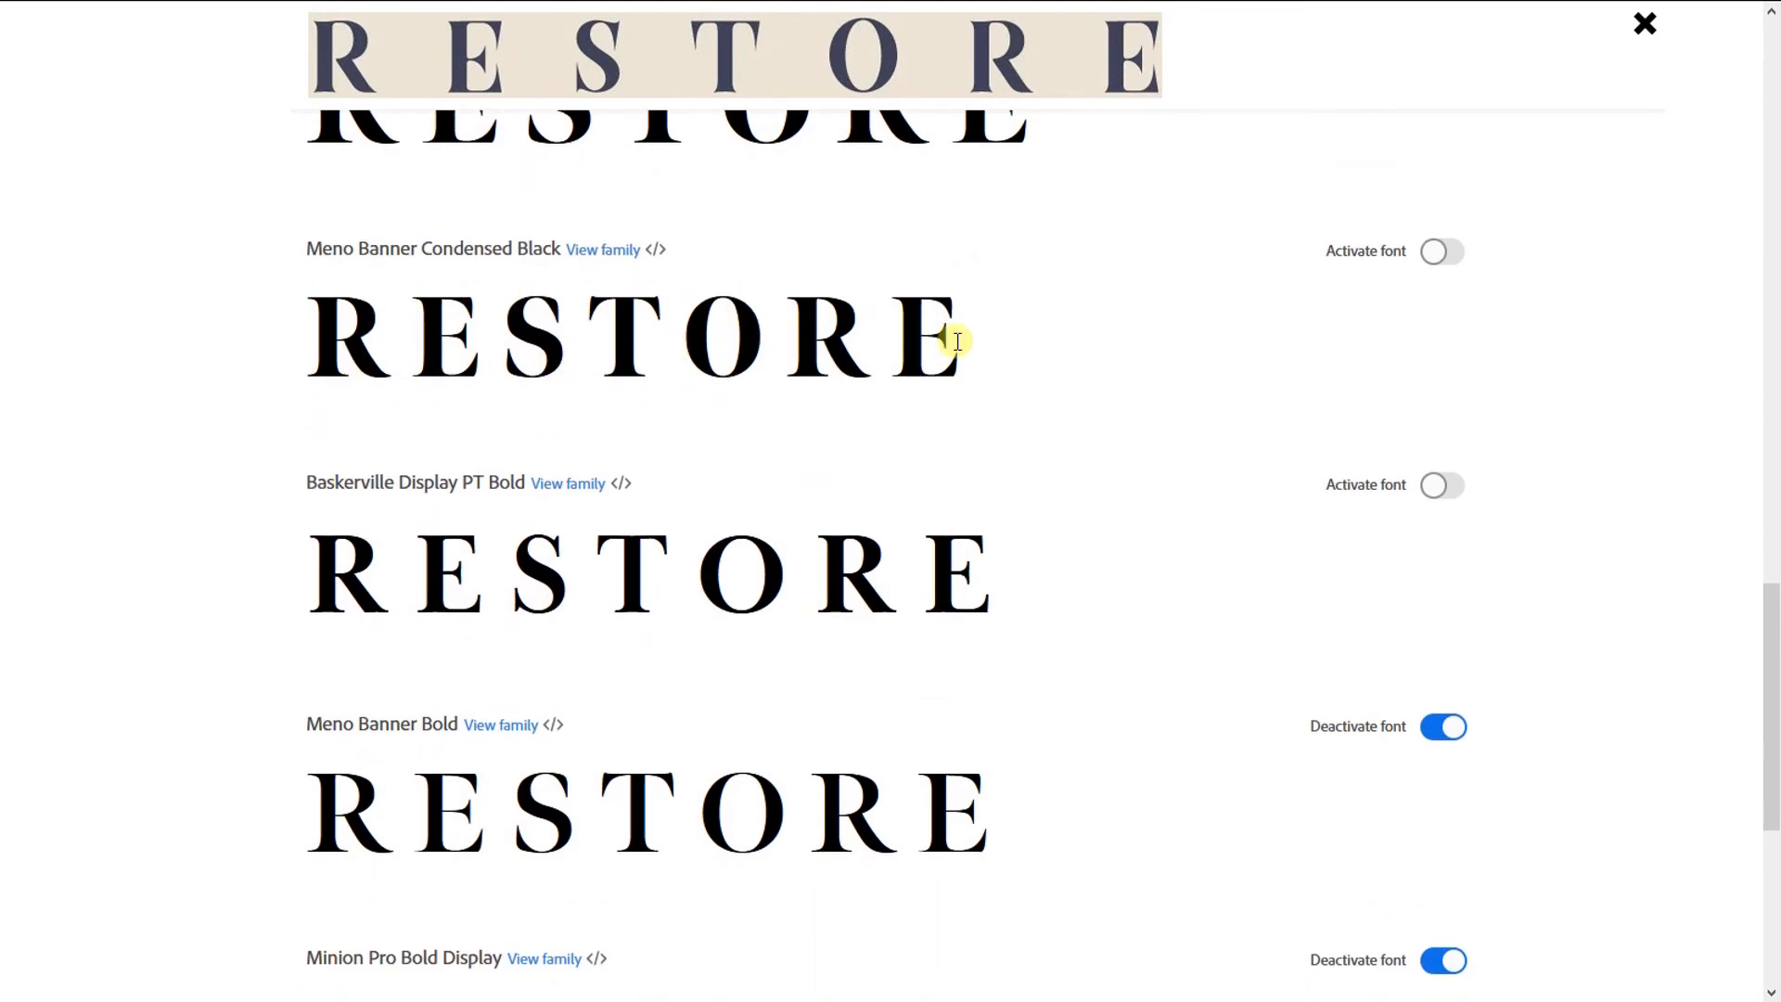
Activate the Baskerville Display PT Bold font from the similar fonts and dismiss the activation notice
scroll(1020, 325, down, 2)
click(1438, 258)
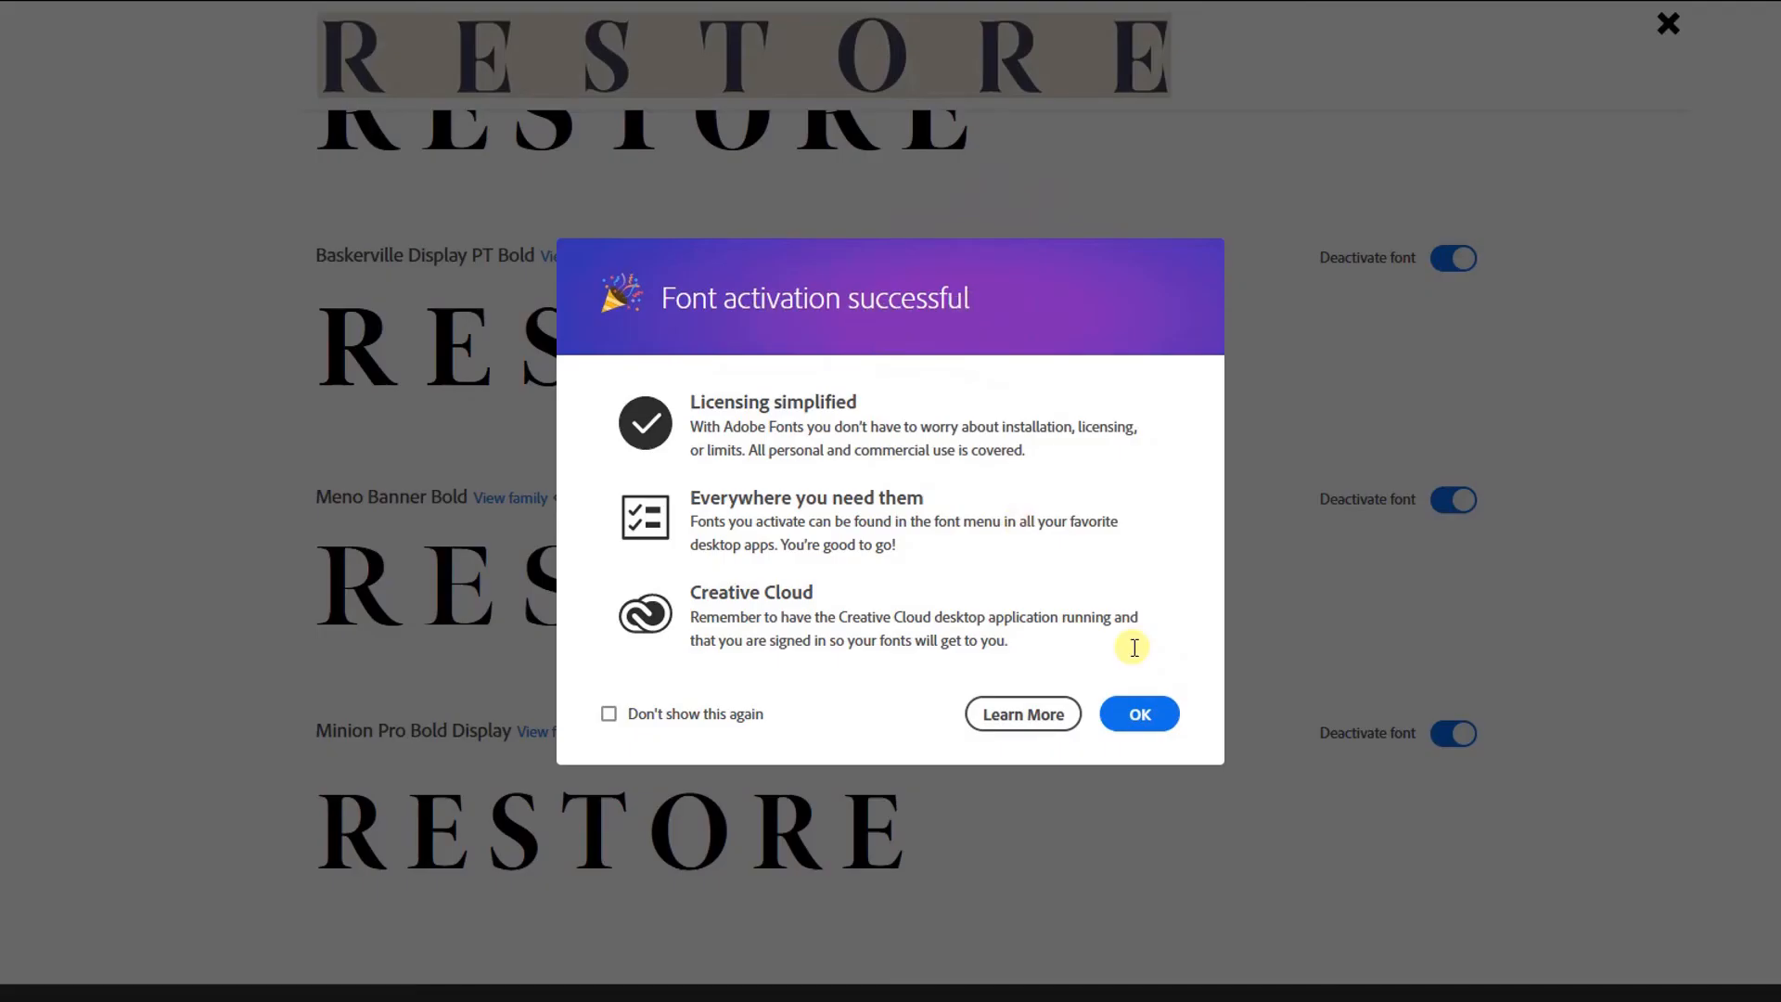
click(1152, 716)
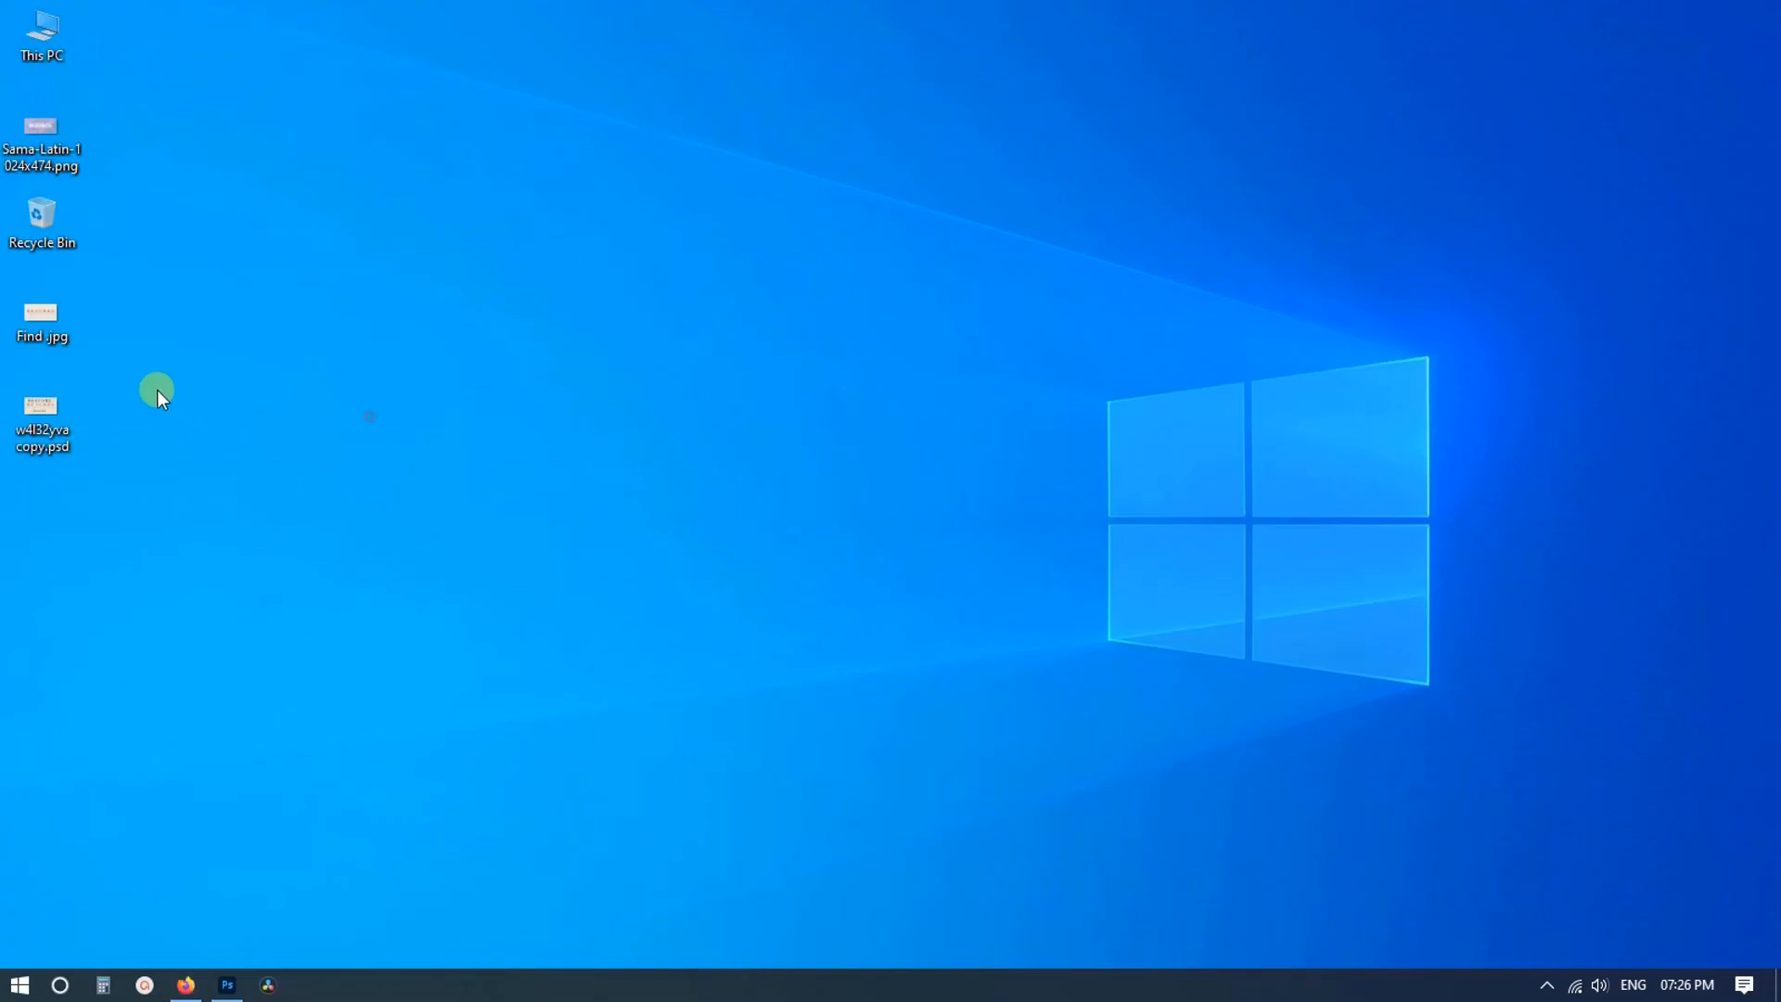
Switch to Photoshop and add a RESTORE text line in the blank area above the image's lettering
click(227, 984)
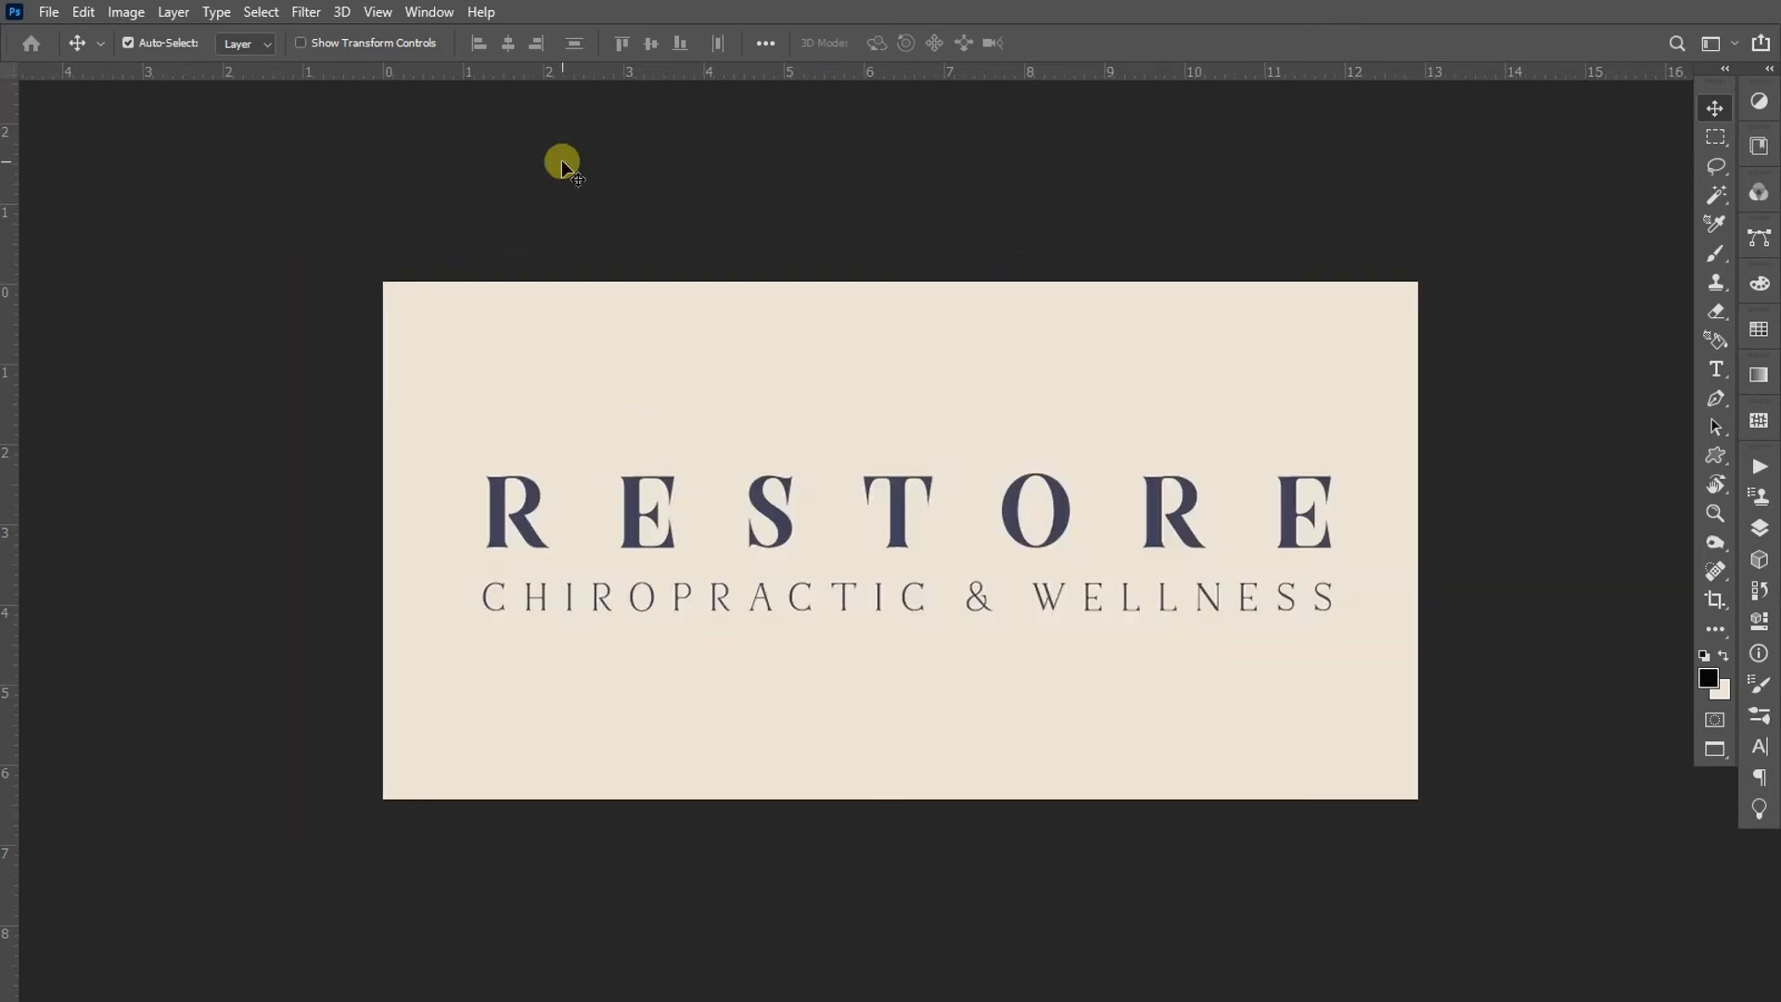
scroll(709, 557, up, 1)
key(t)
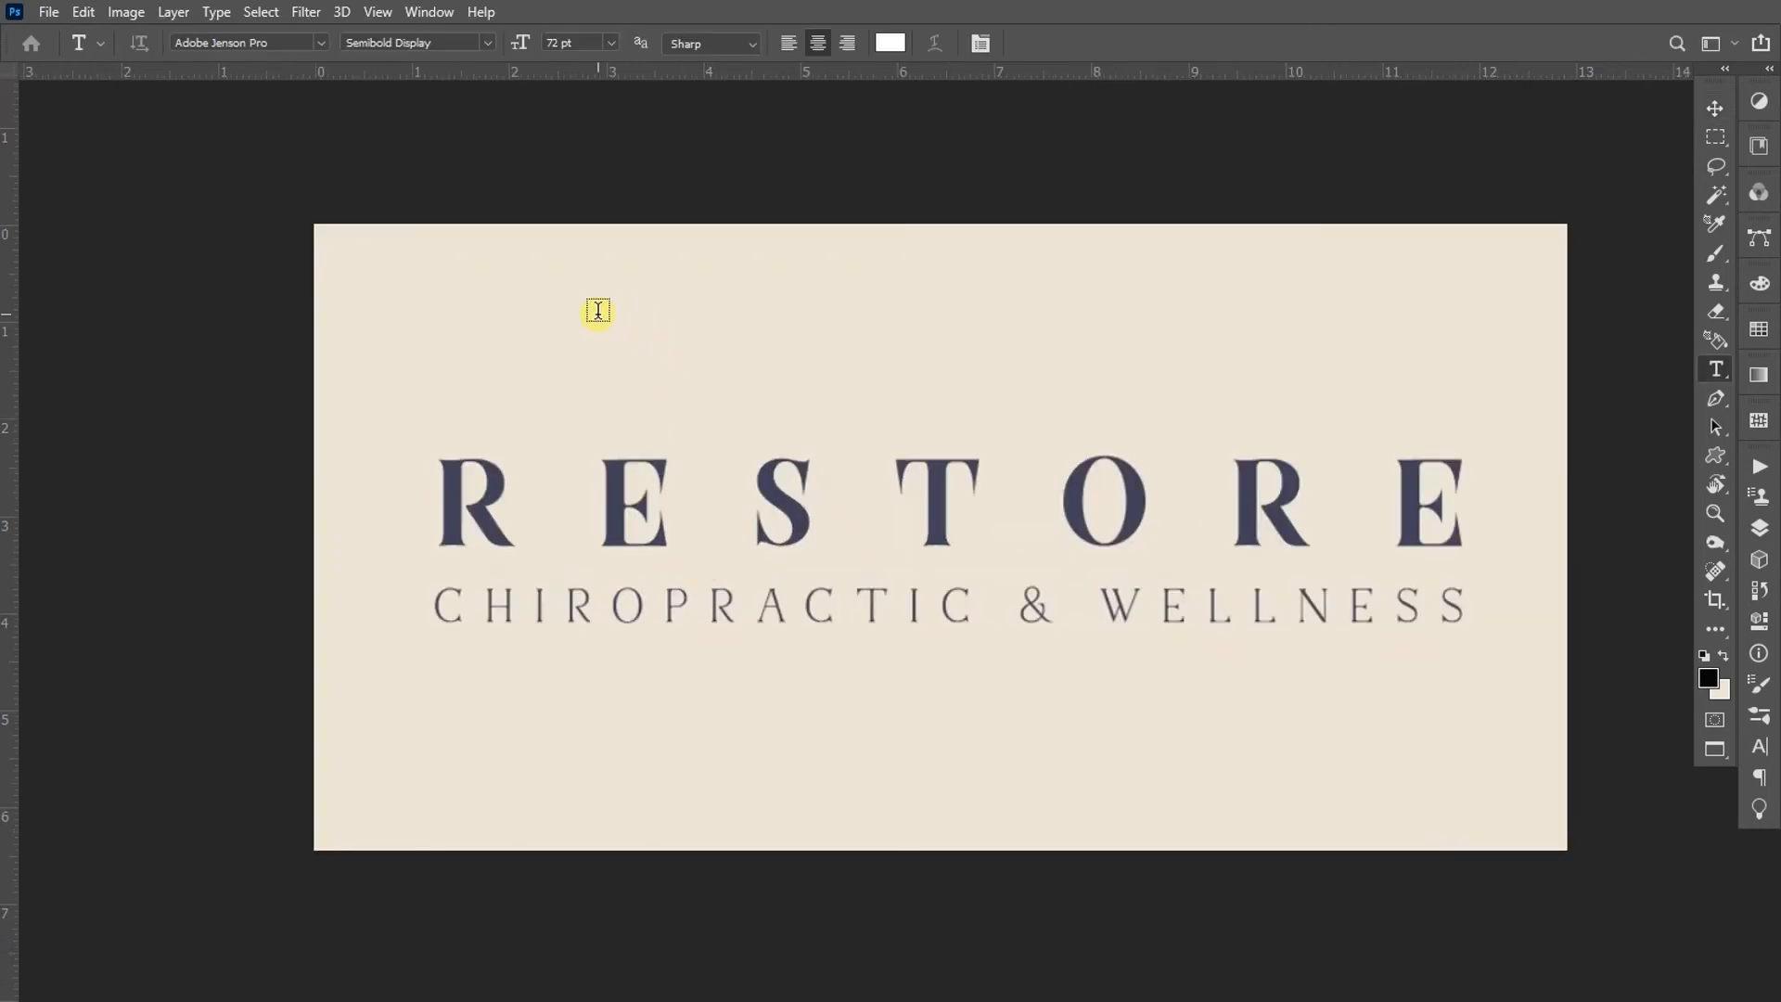
click(597, 314)
key(BackSpace)
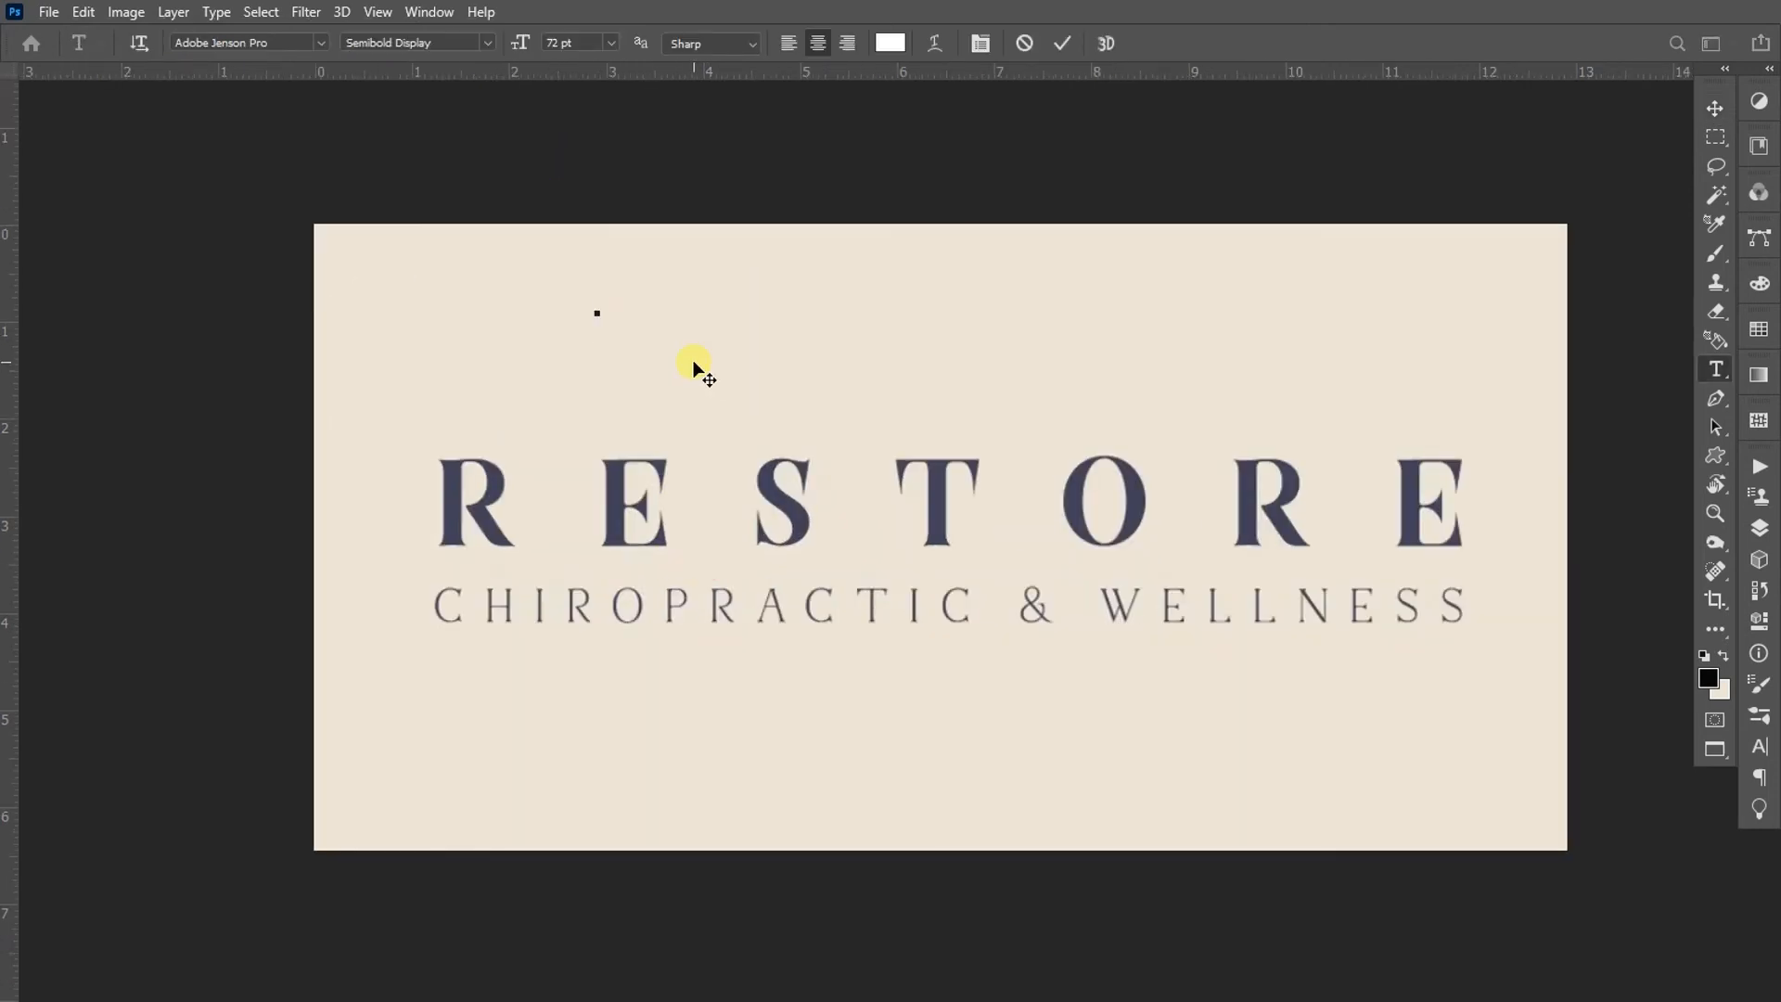
text(RE)
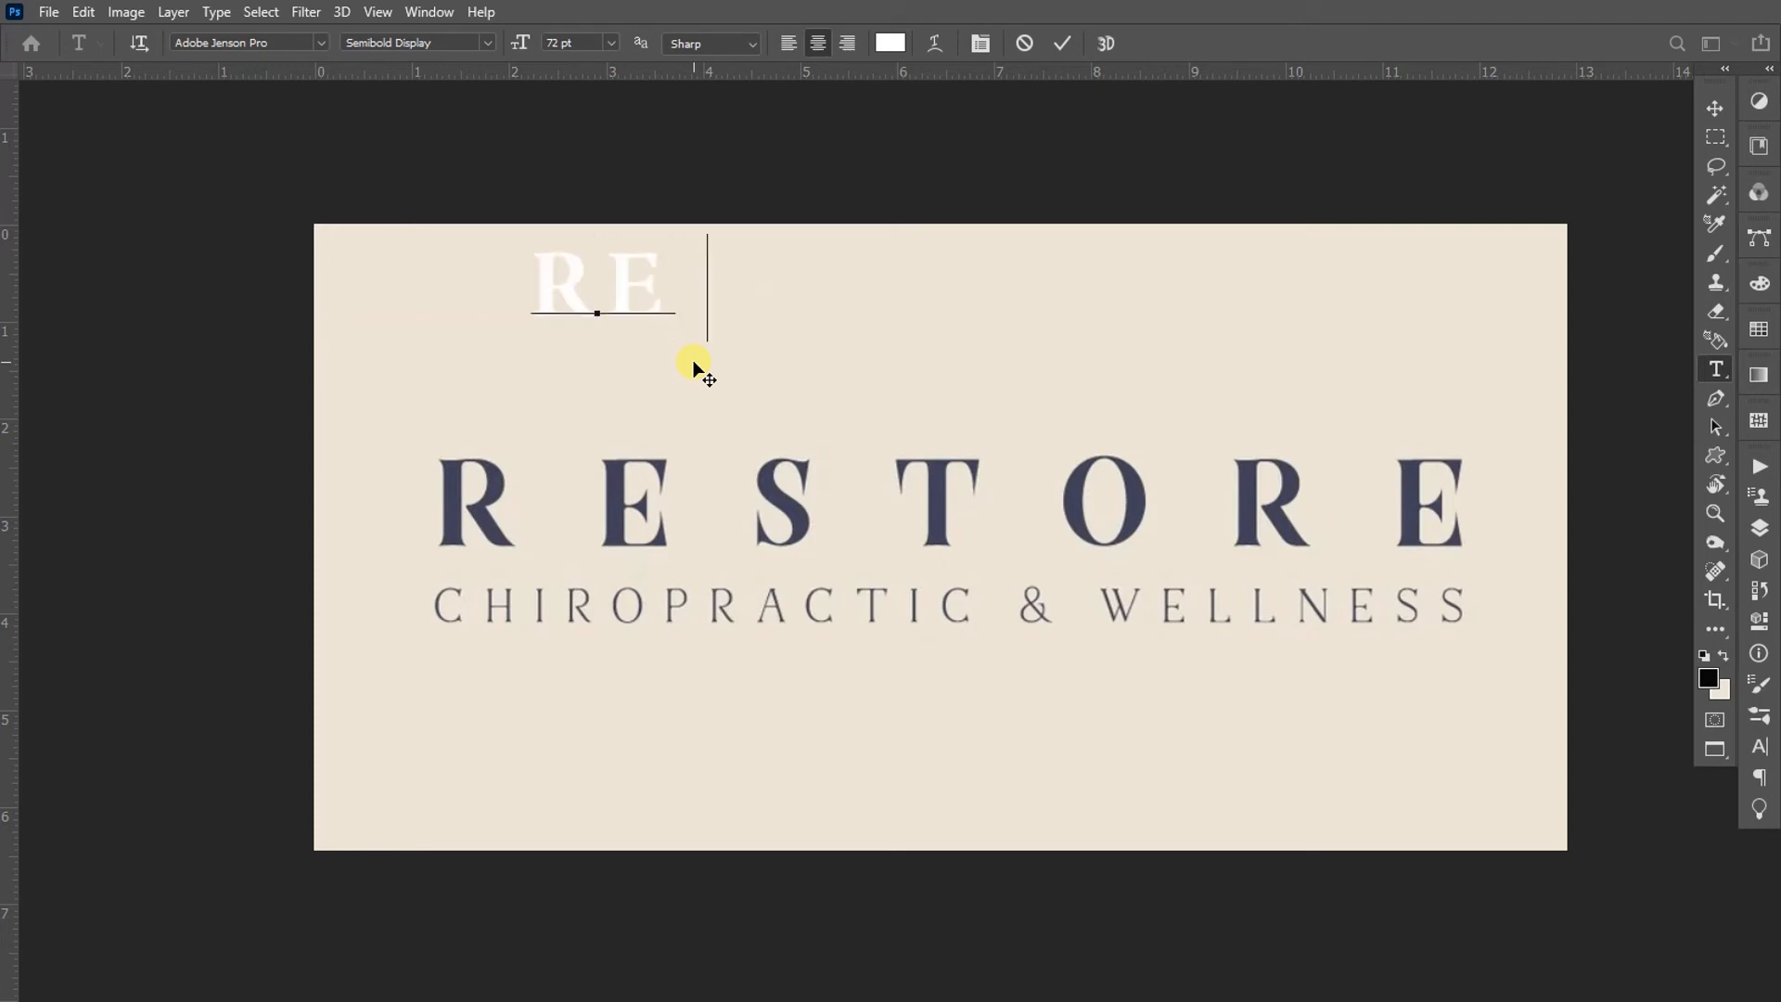
text(STORE)
key(ctrl+Return)
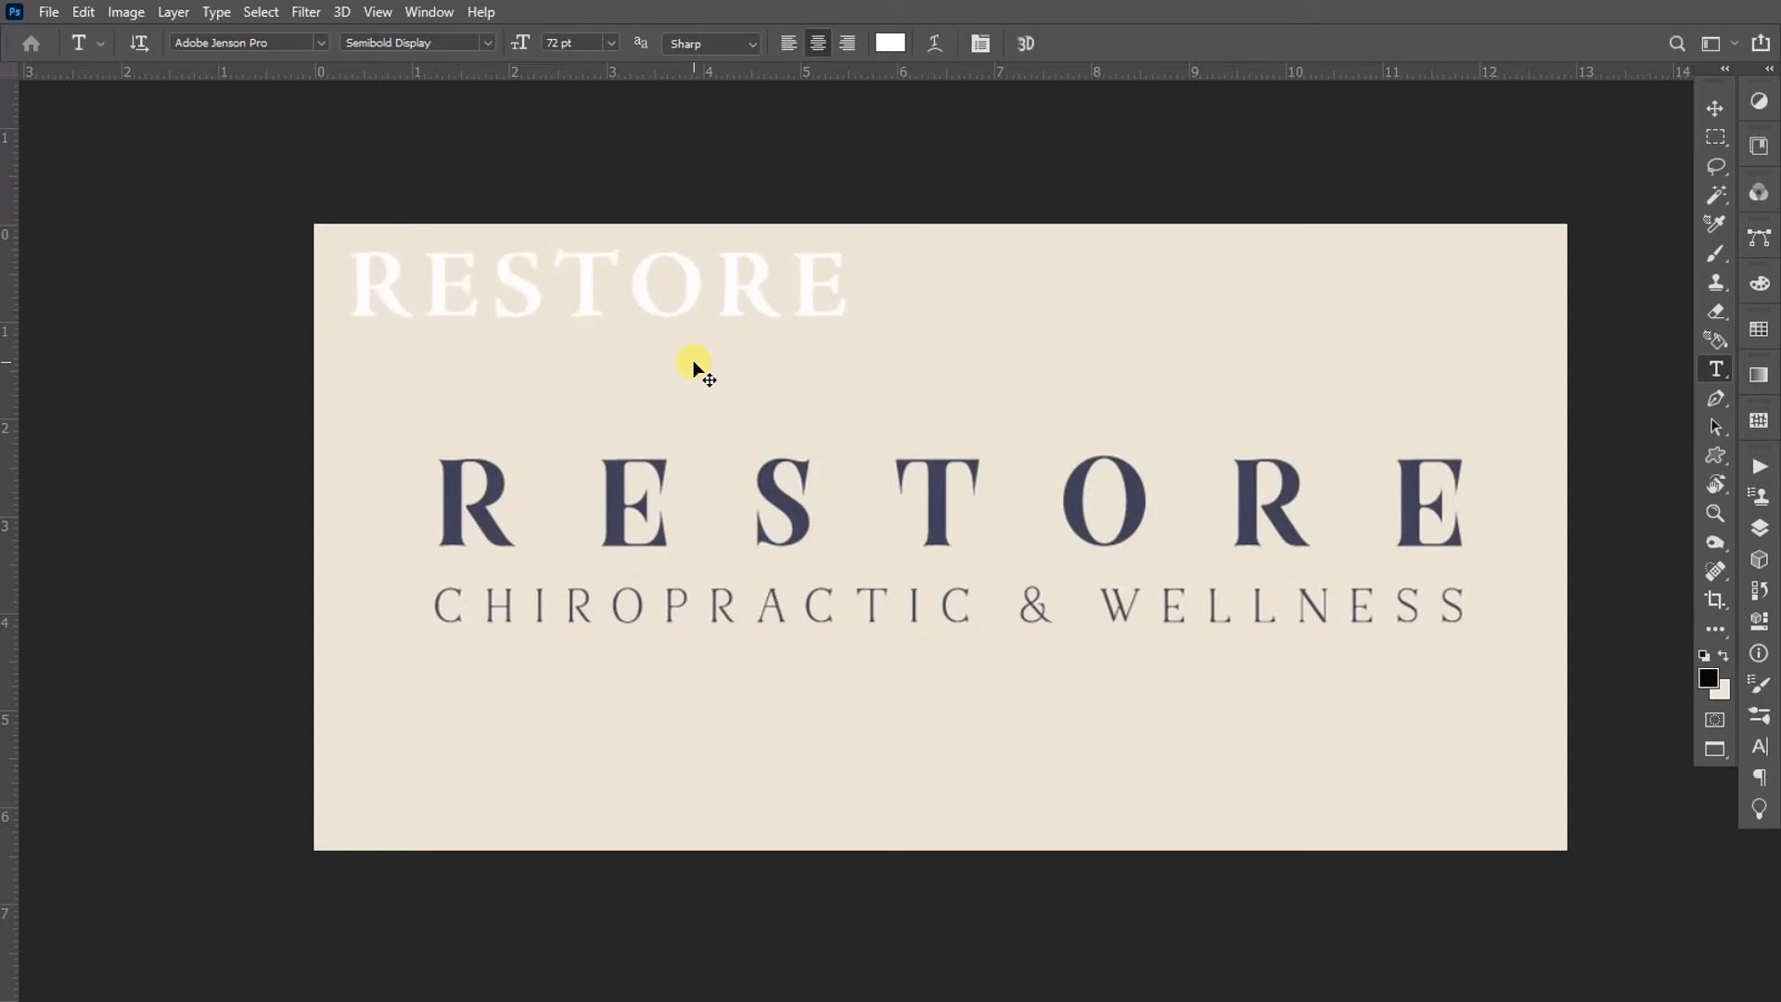
Center the new RESTORE text just above the original lettering and recolor it with the dark blue sampled from the original letter O
key(v)
drag(700, 287, 1017, 364)
key(t)
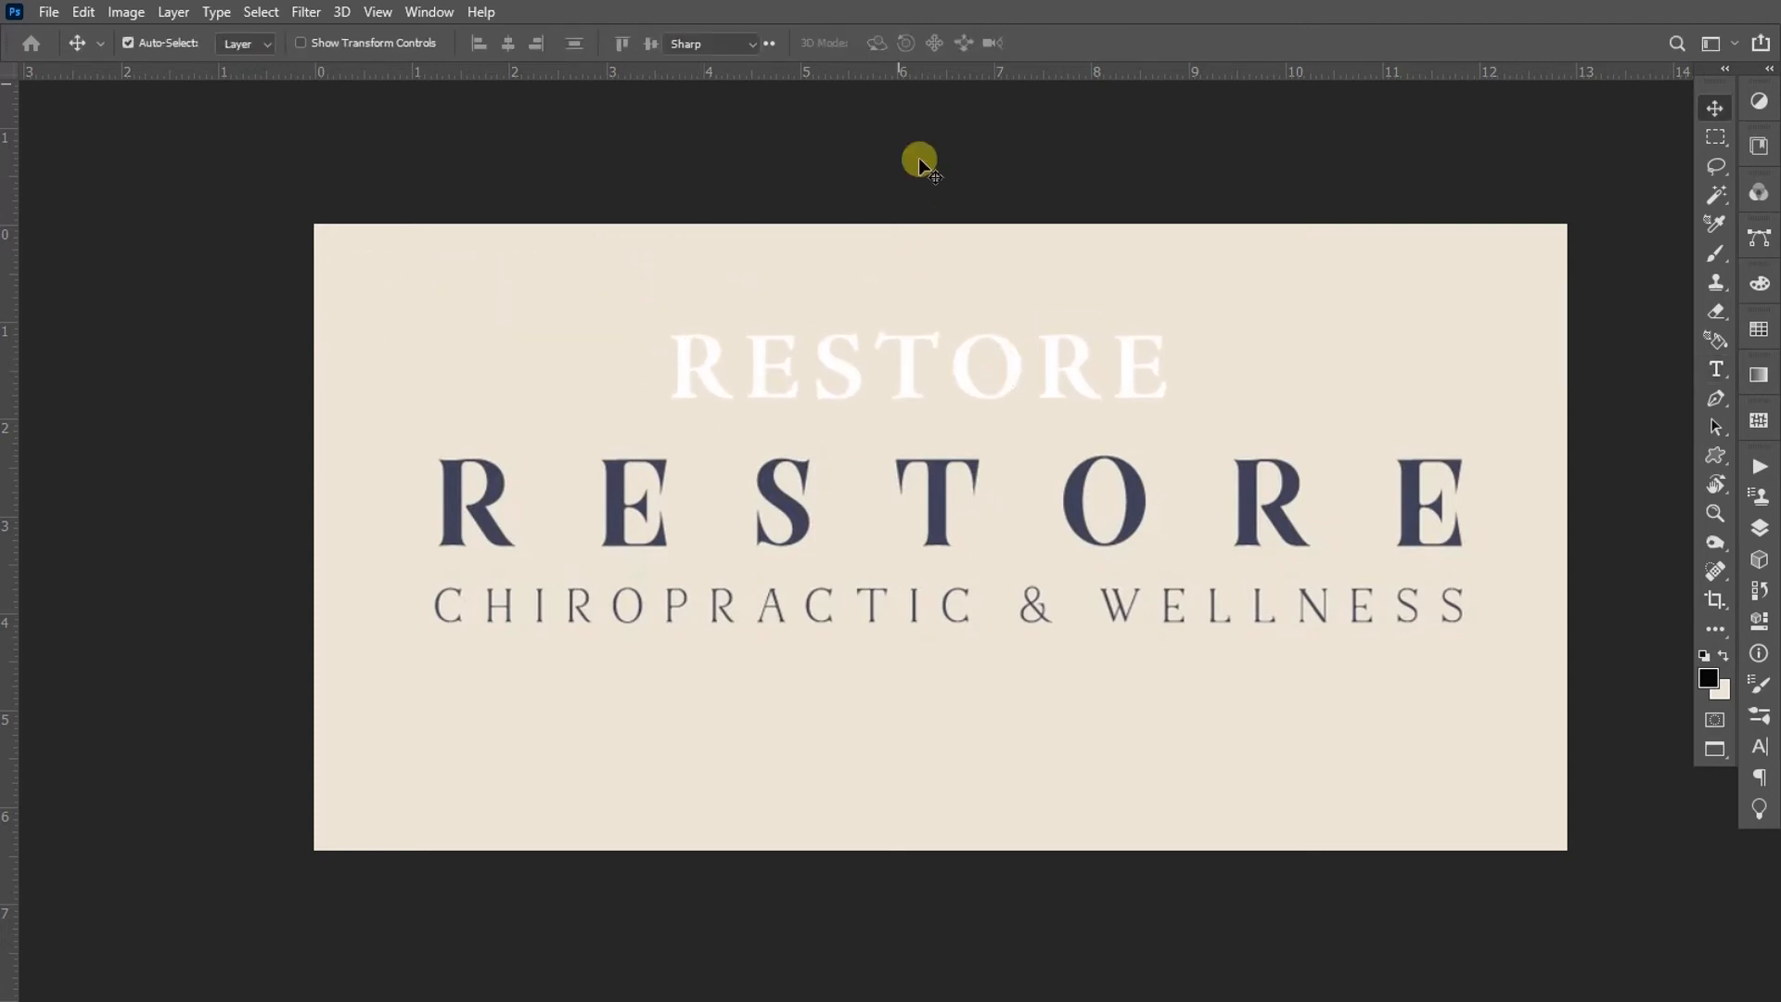
click(901, 43)
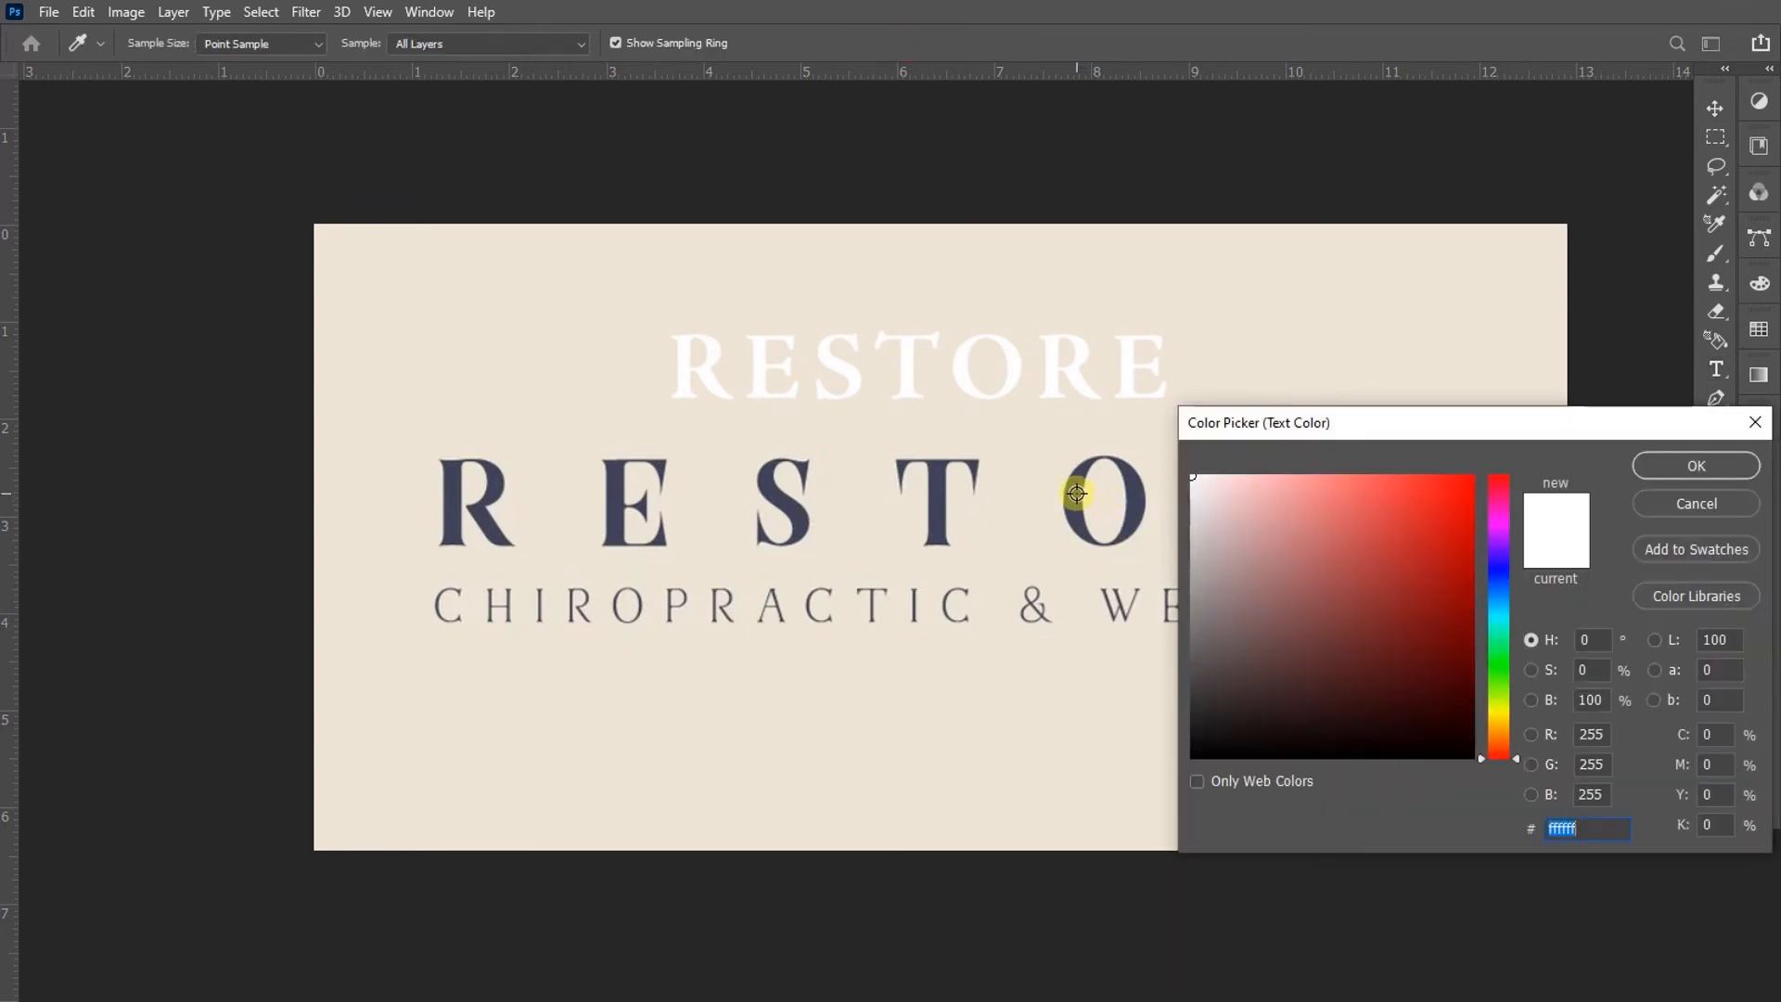
click(1076, 494)
click(1701, 464)
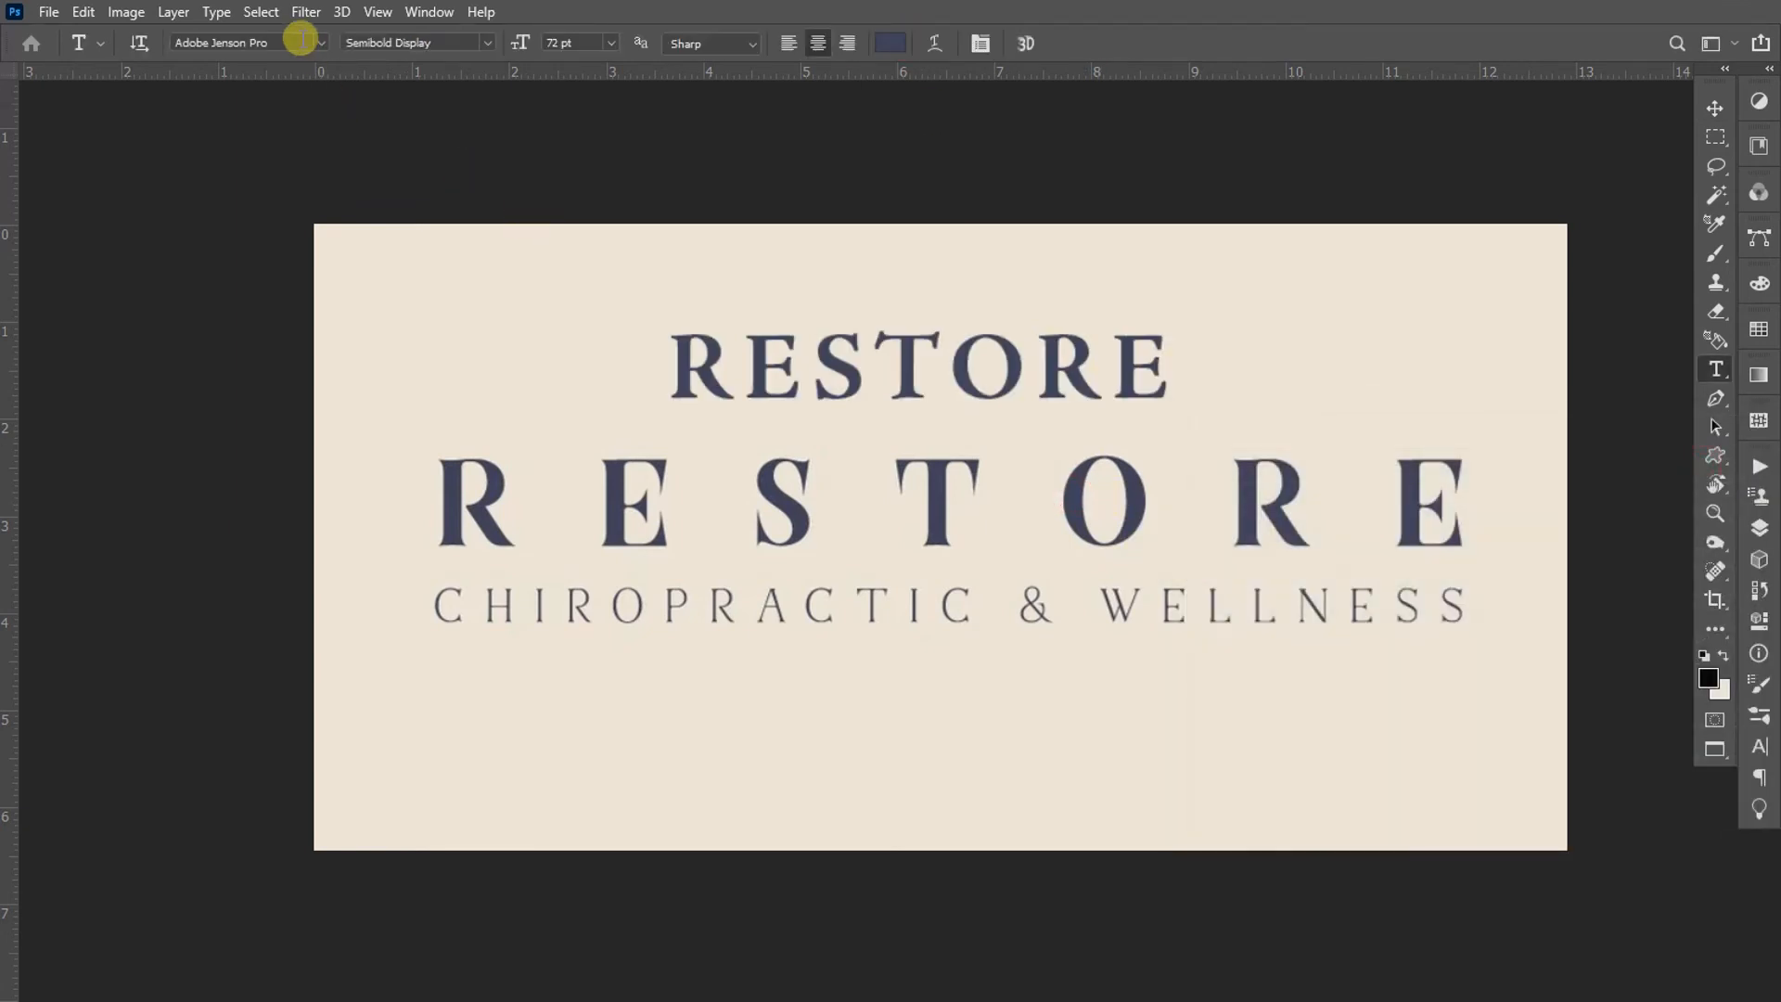
Switch to the Adobe Fonts results in the browser and copy the font name Baskerville Display PT Bold
key(alt+Tab)
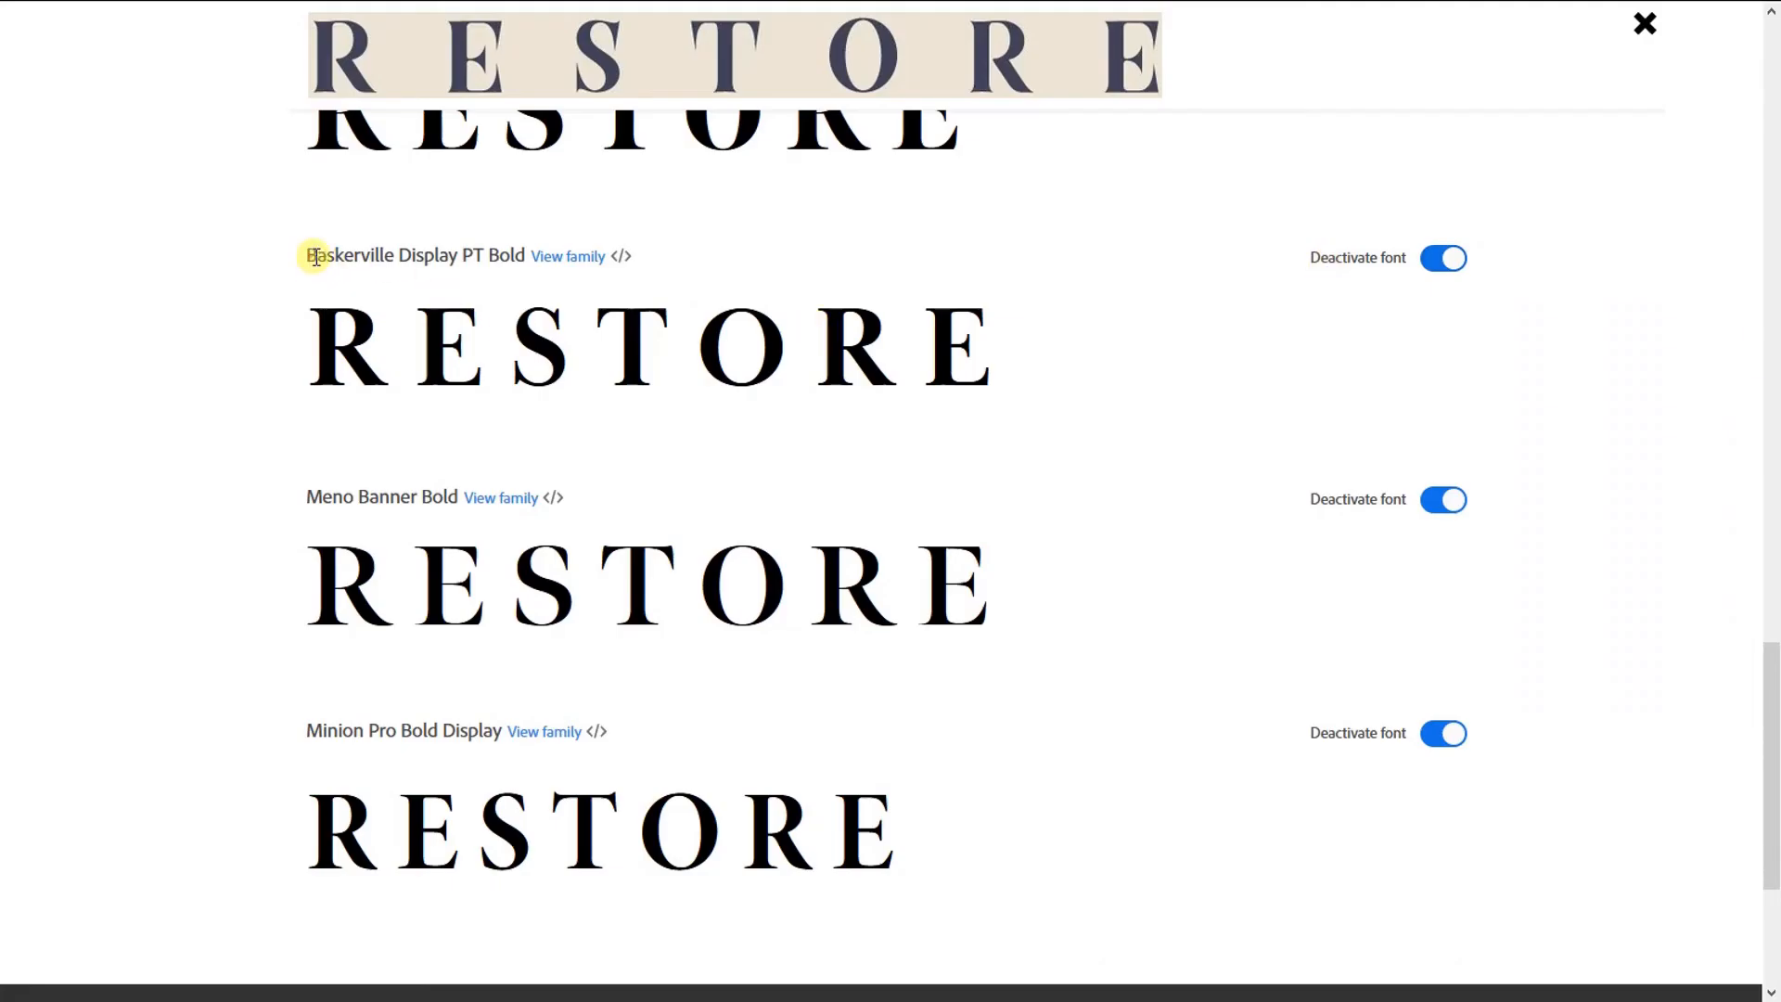
drag(315, 257, 525, 257)
key(ctrl+c)
right_click(518, 259)
key(Escape)
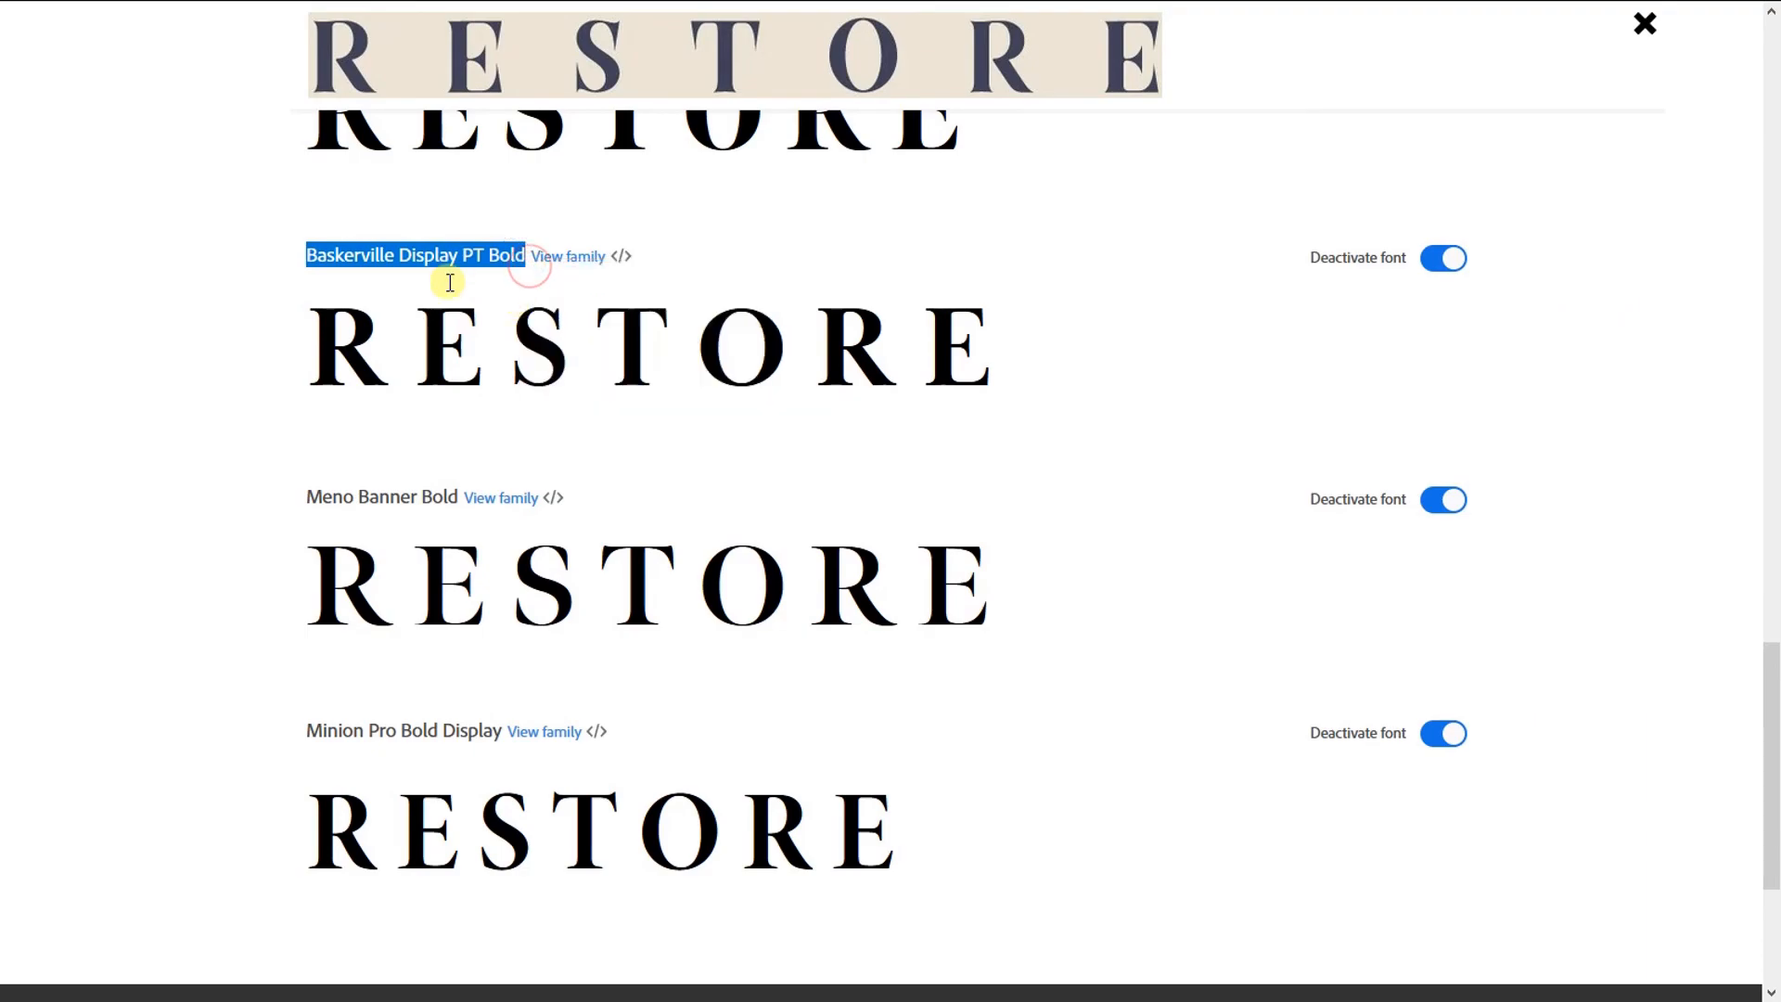
Return to Photoshop and set the new RESTORE text's font to Baskerville Display PT Bold using the copied name
key(alt+Tab)
click(290, 43)
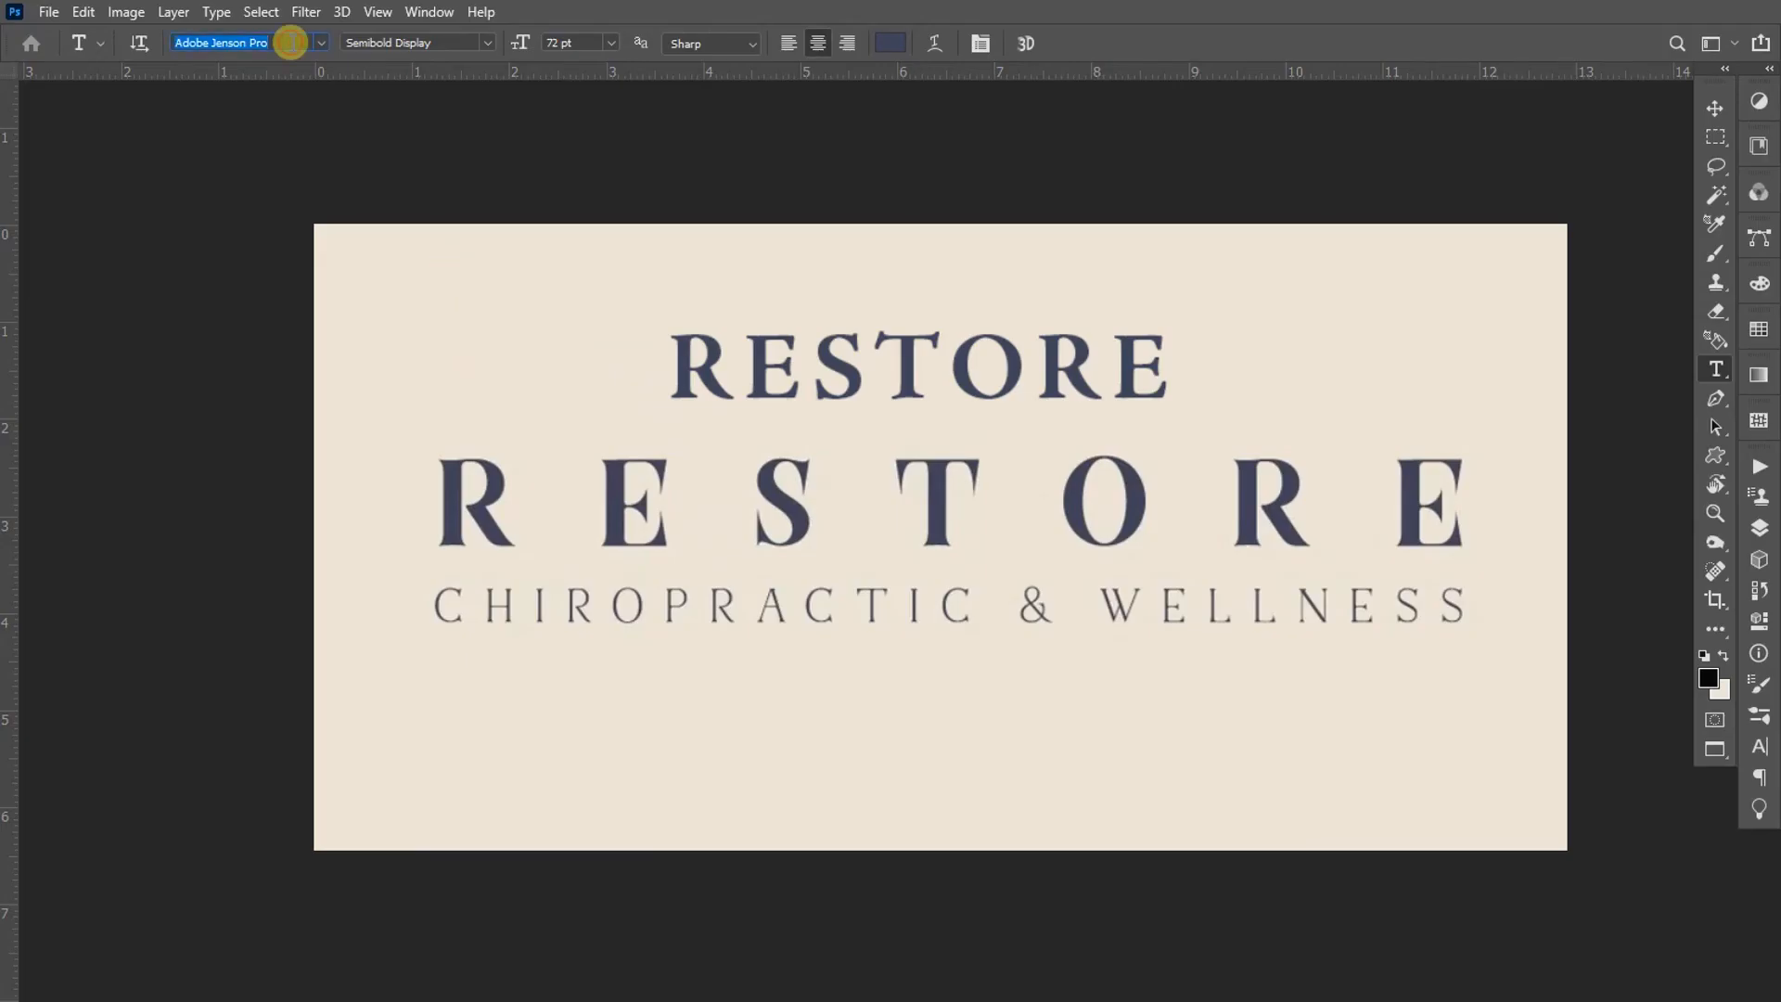
key(ctrl+v)
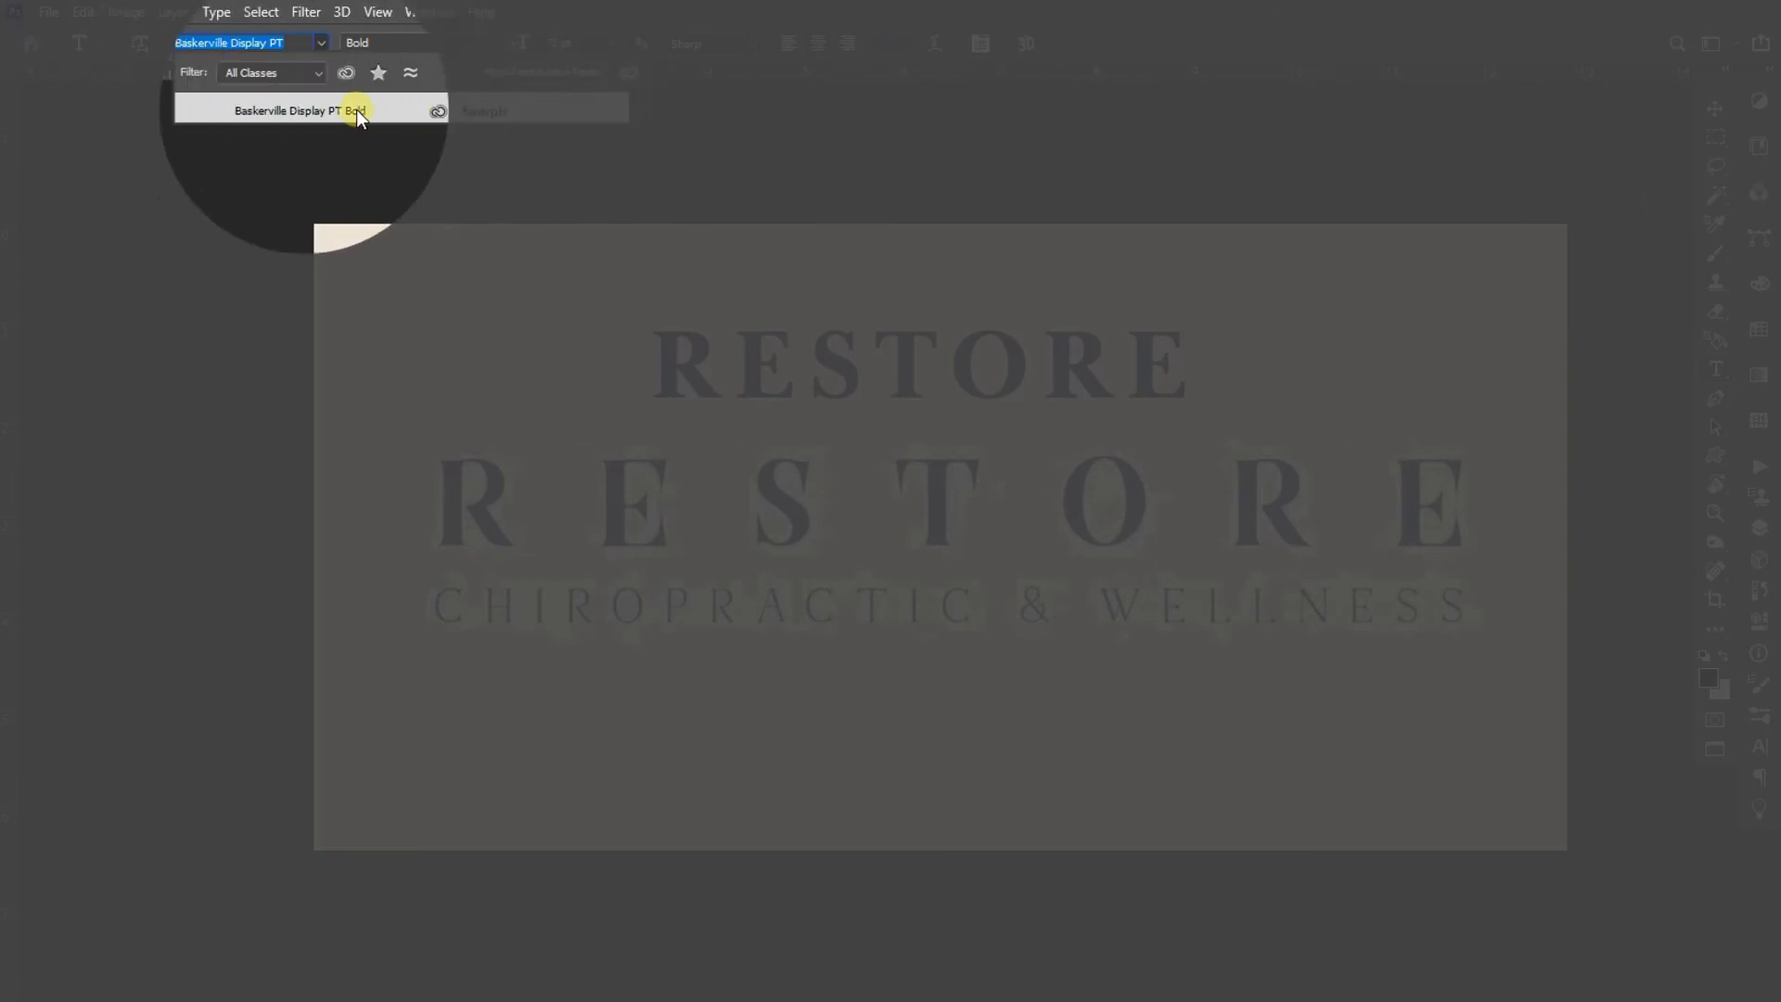
click(306, 111)
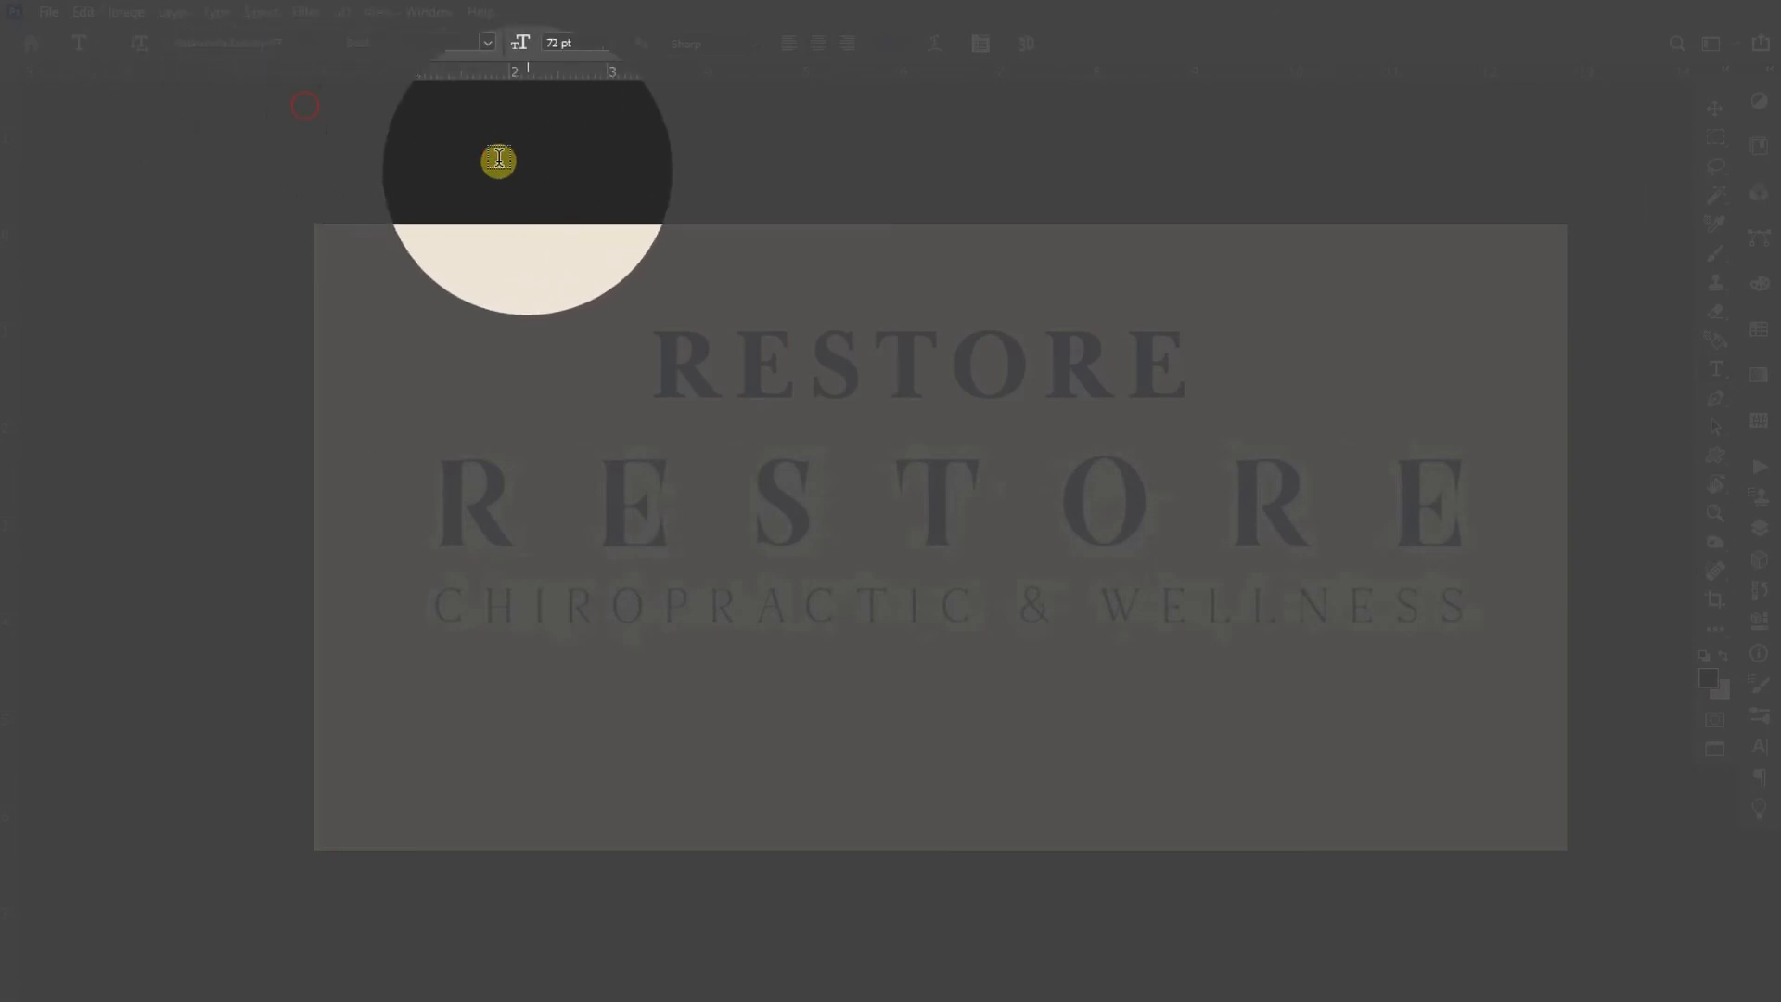